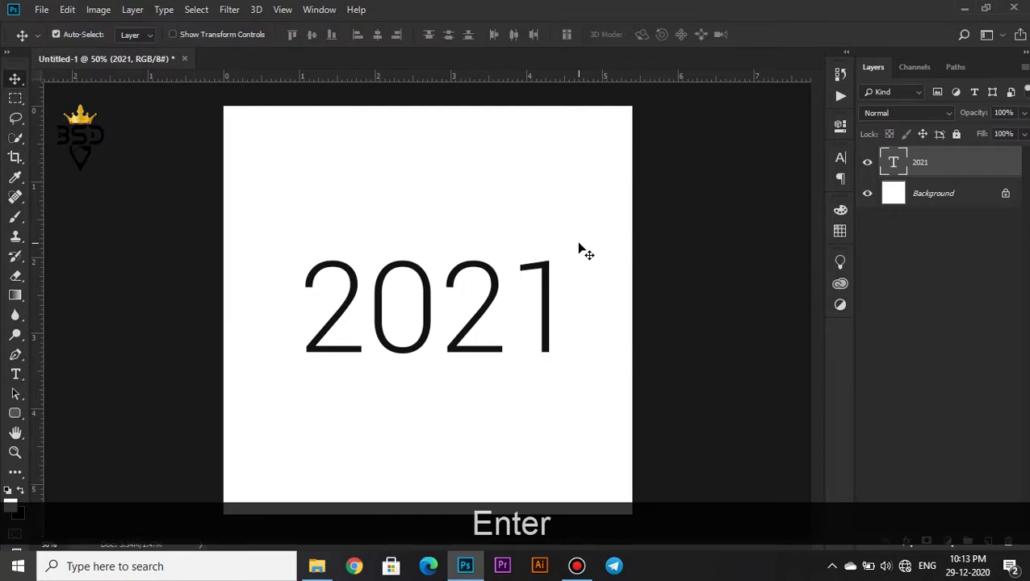
- Change the 2021 text colour to the dark grey 131313 and commit the text edit
double_click(891, 165)
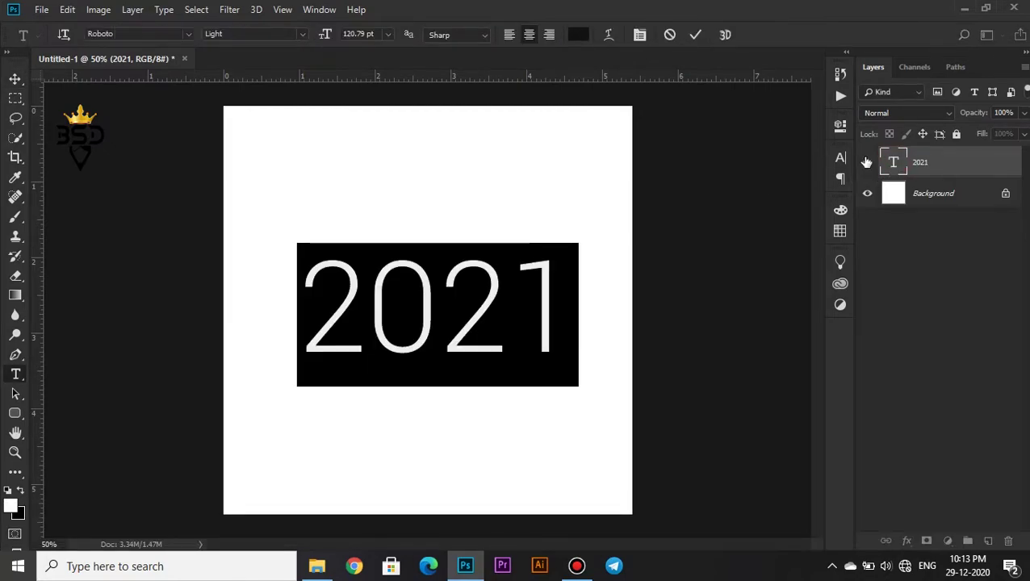
click(582, 33)
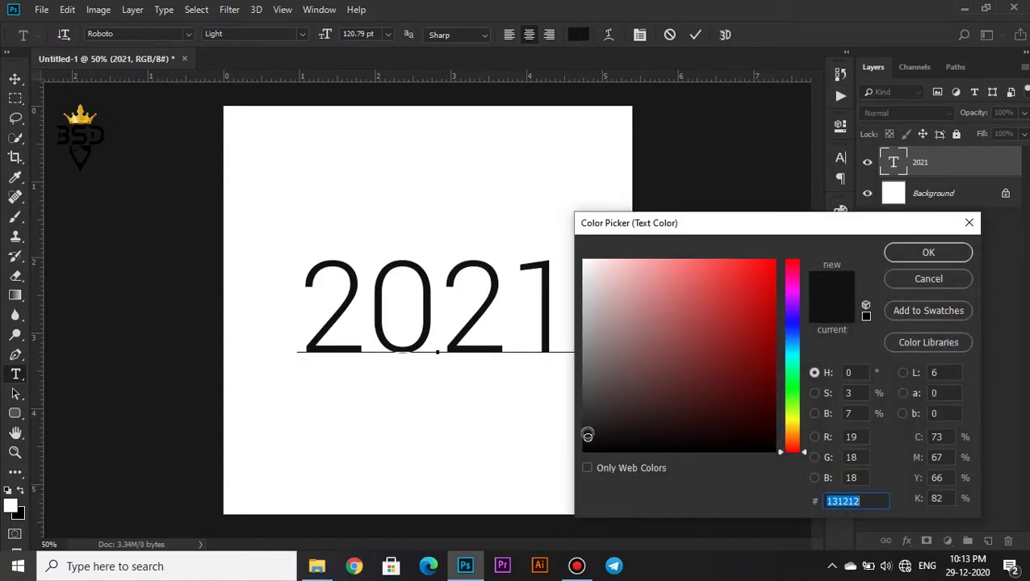
click(588, 438)
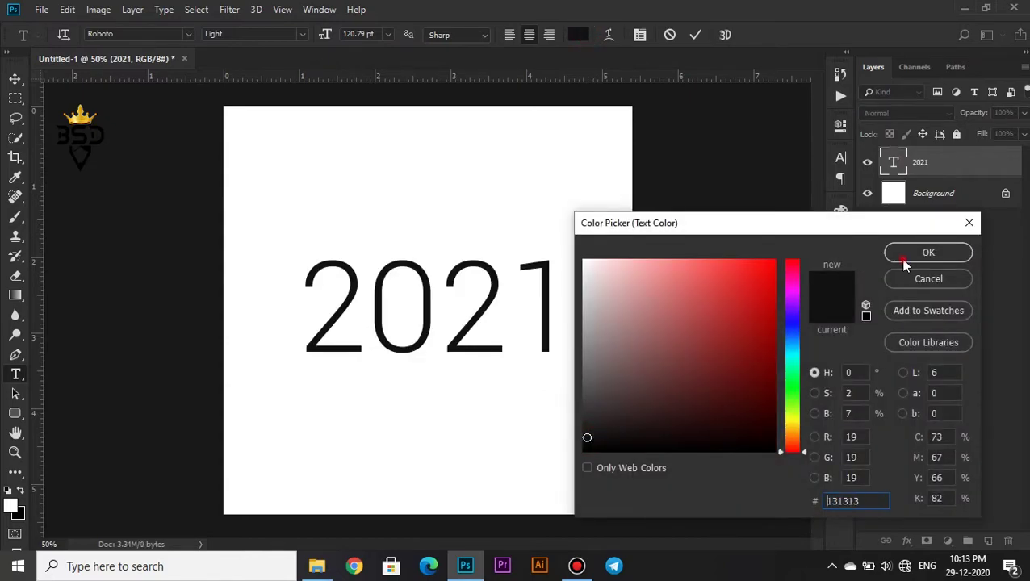
click(904, 256)
click(694, 34)
key(v)
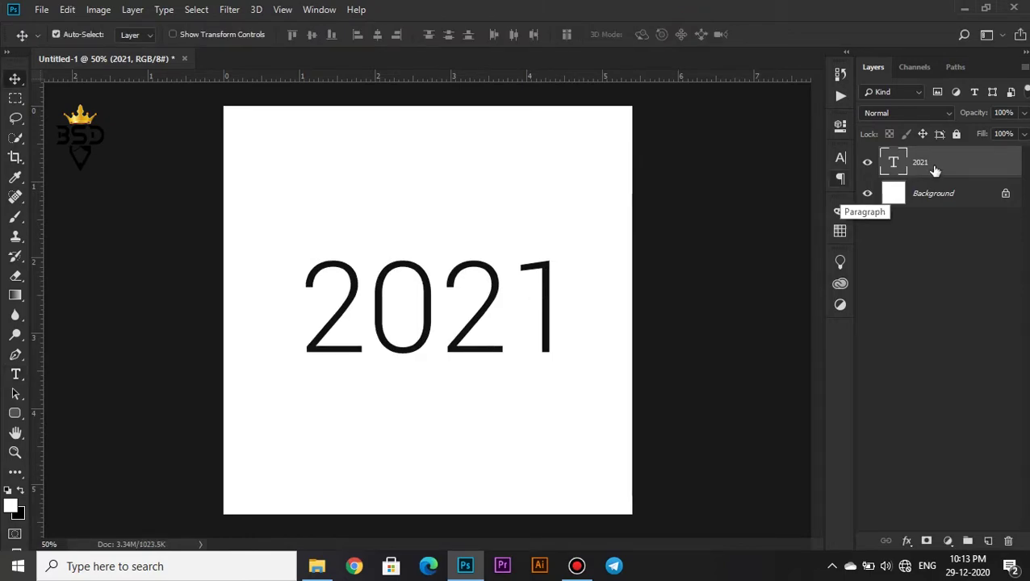
- Duplicate the 2021 text layer and give the copy a 7 px outside stroke with a gradient fill
key(ctrl+j)
key(ctrl)
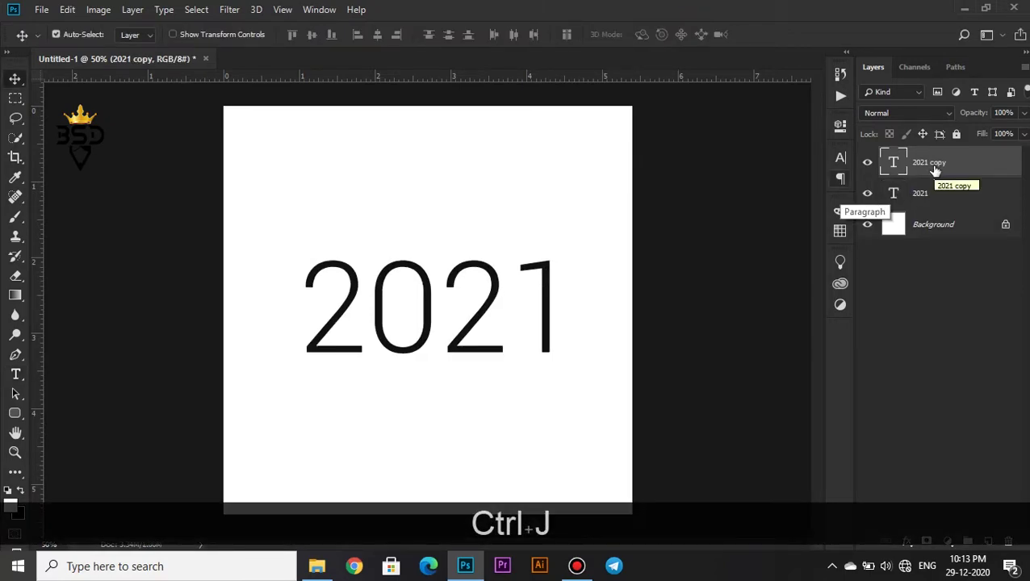
click(905, 542)
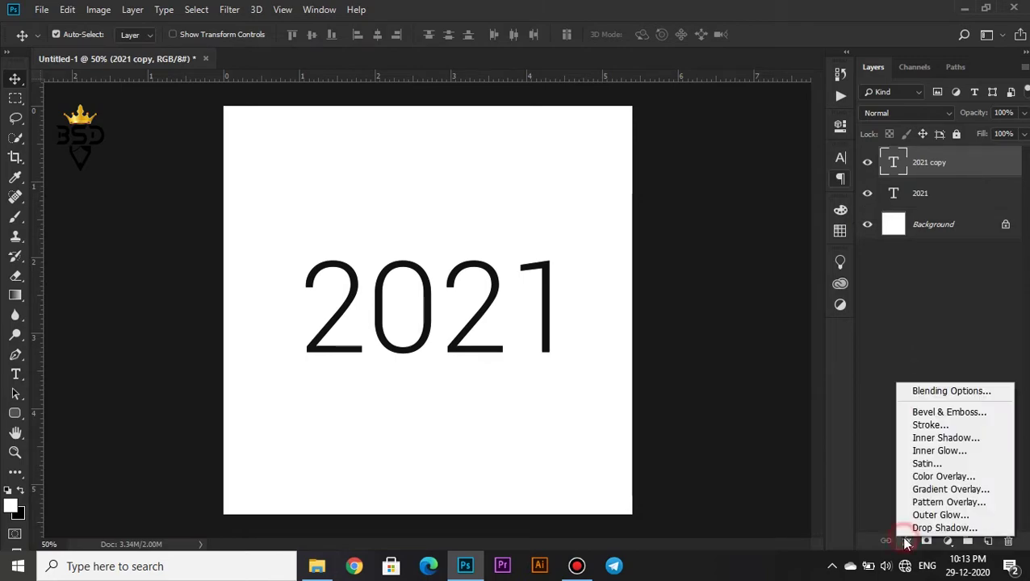
click(934, 426)
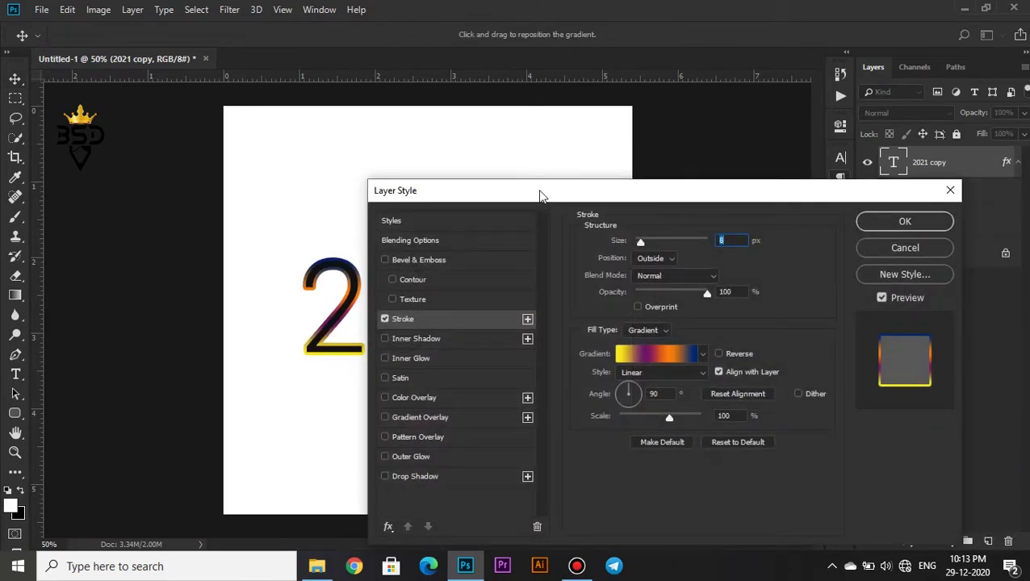
drag(540, 196, 588, 191)
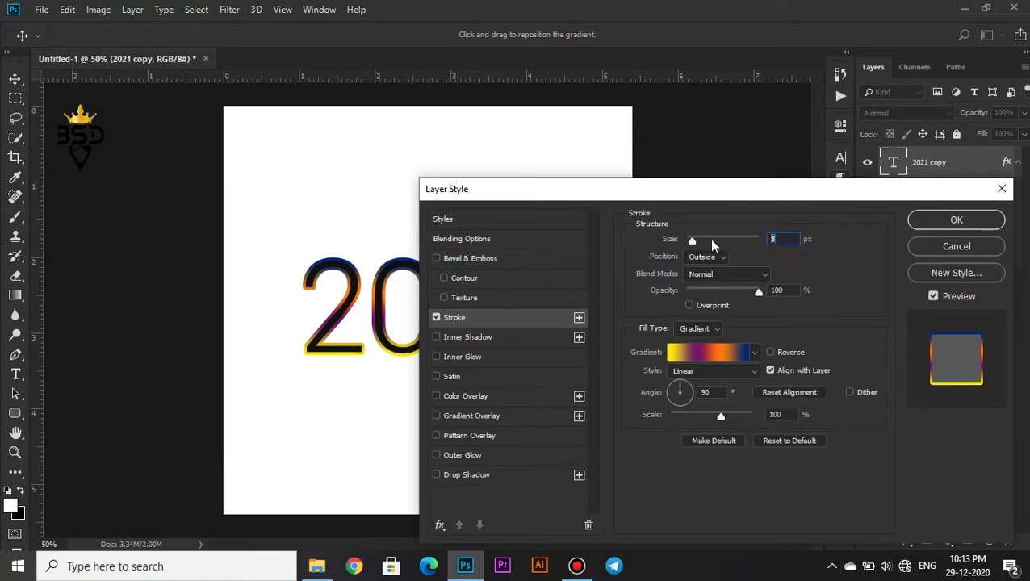
text(7)
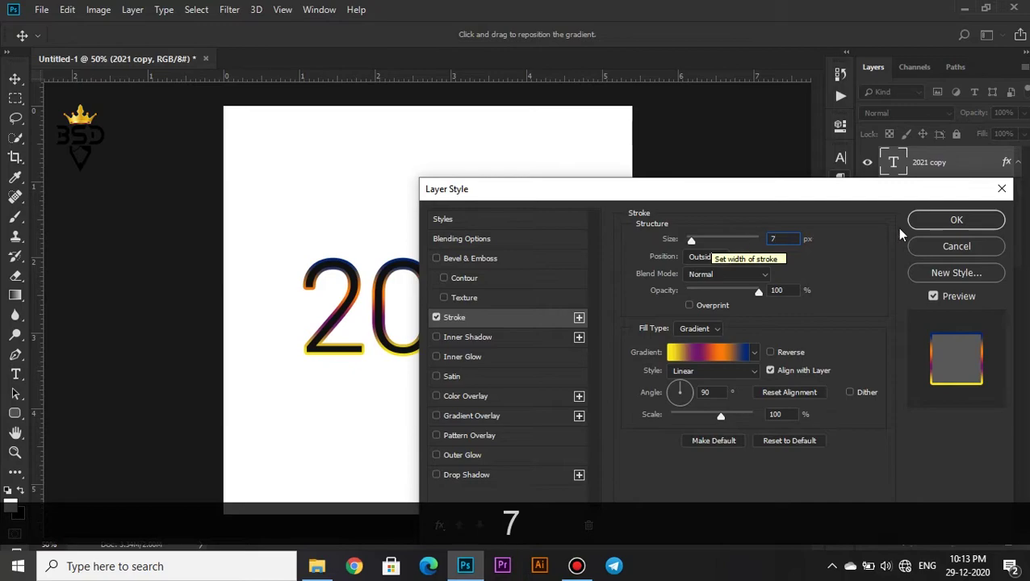
click(936, 223)
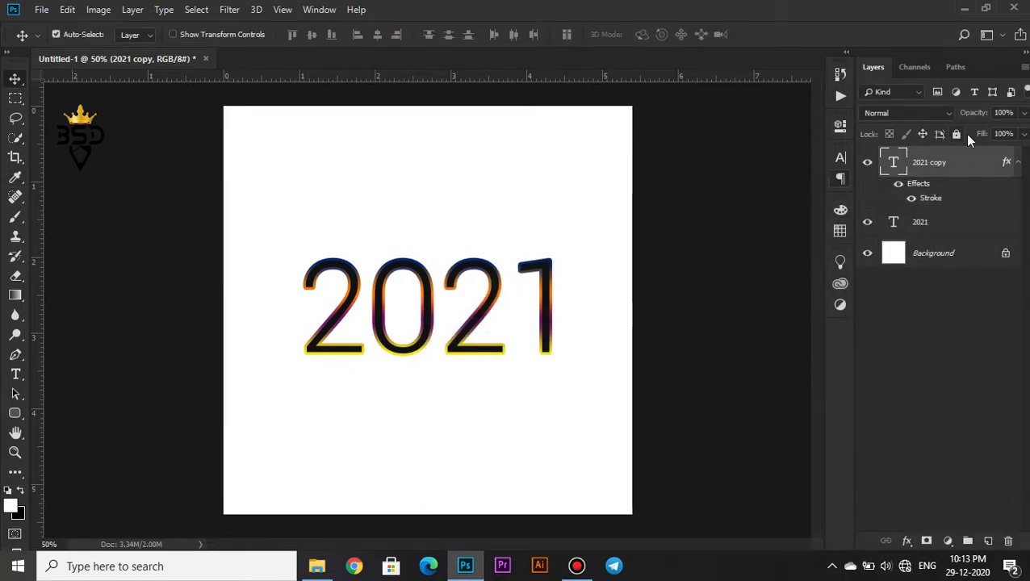
- Set the 2021 copy layer's fill to 0% and convert the layer to a smart object
drag(986, 133, 888, 136)
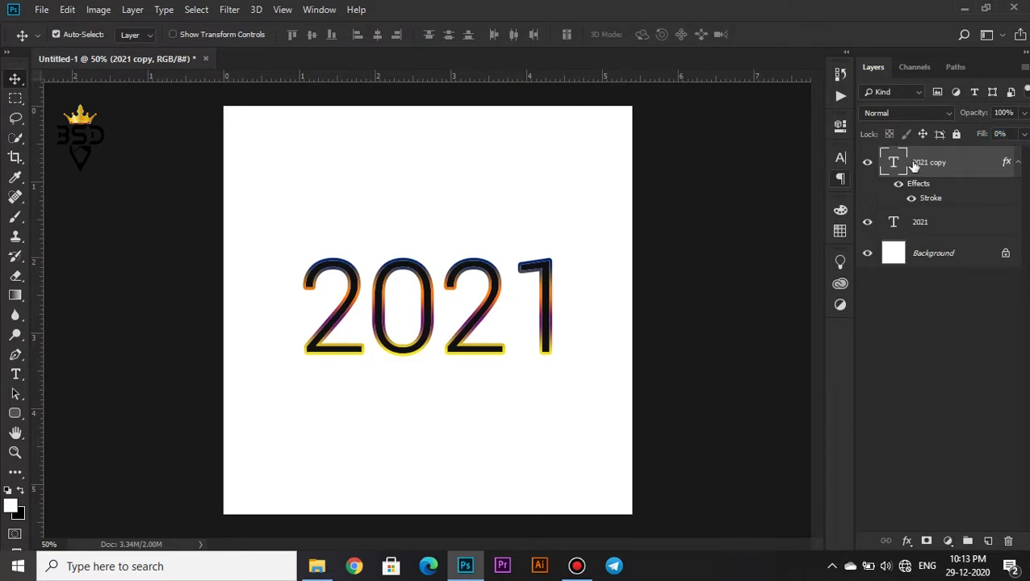
right_click(912, 165)
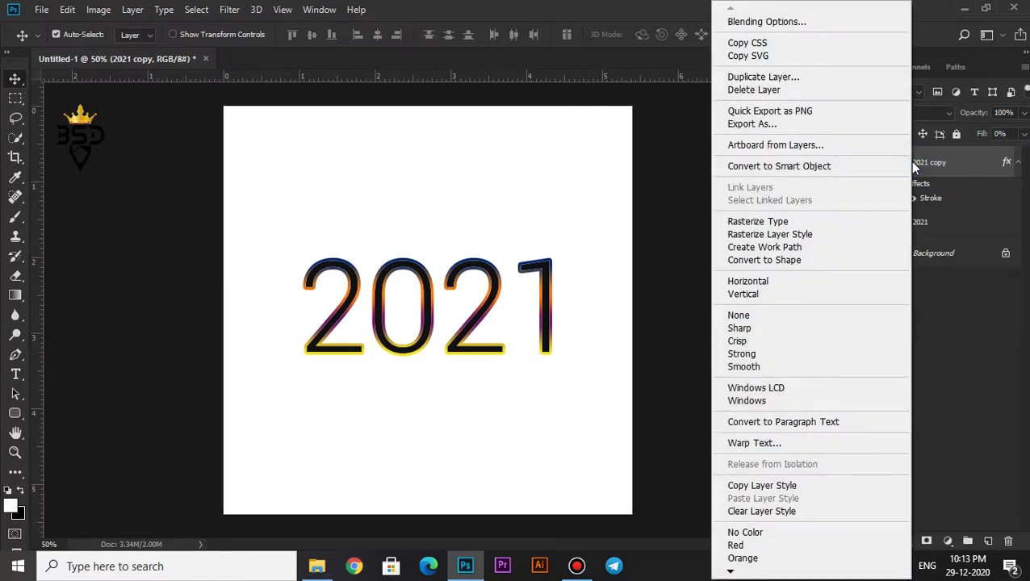
click(847, 166)
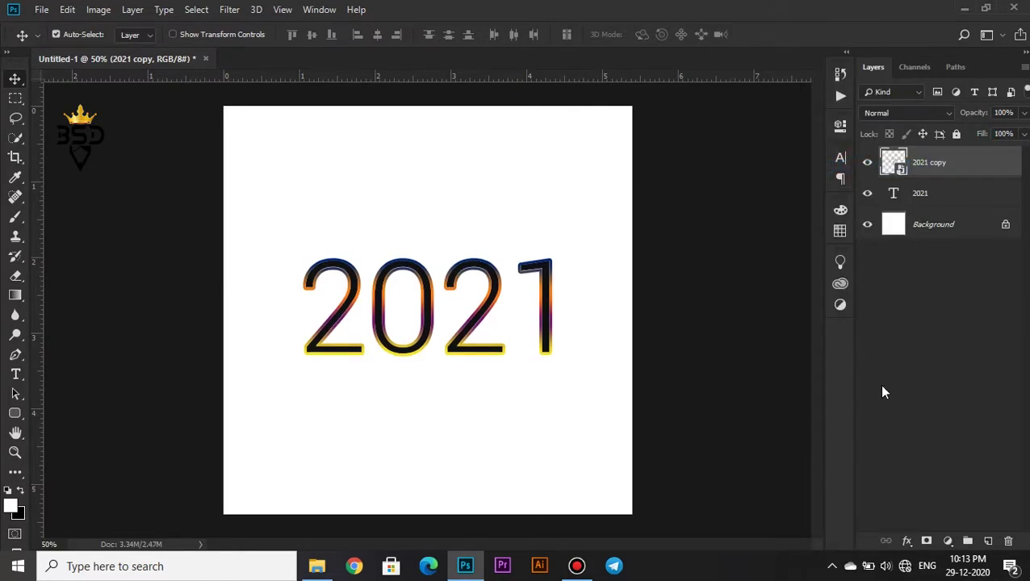
- Add a Gradient Overlay to the 2021 copy layer using the red-to-blue gradient preset
click(907, 542)
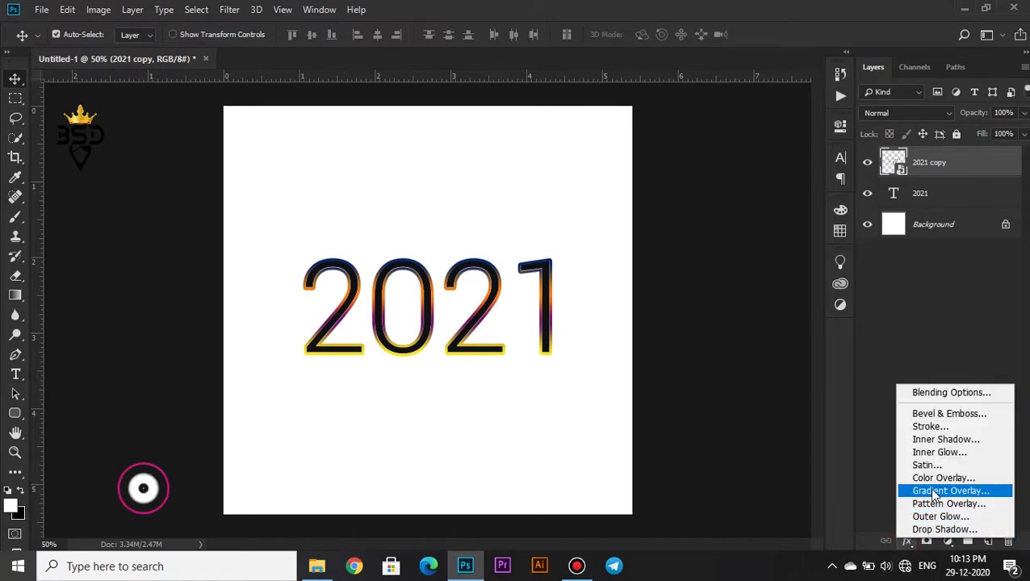
click(928, 488)
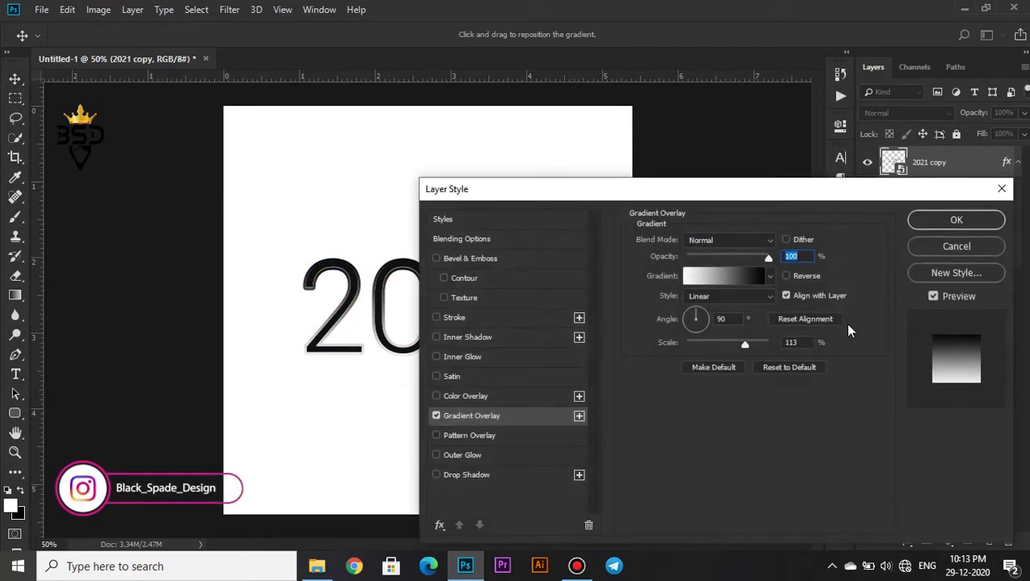
click(740, 272)
click(854, 166)
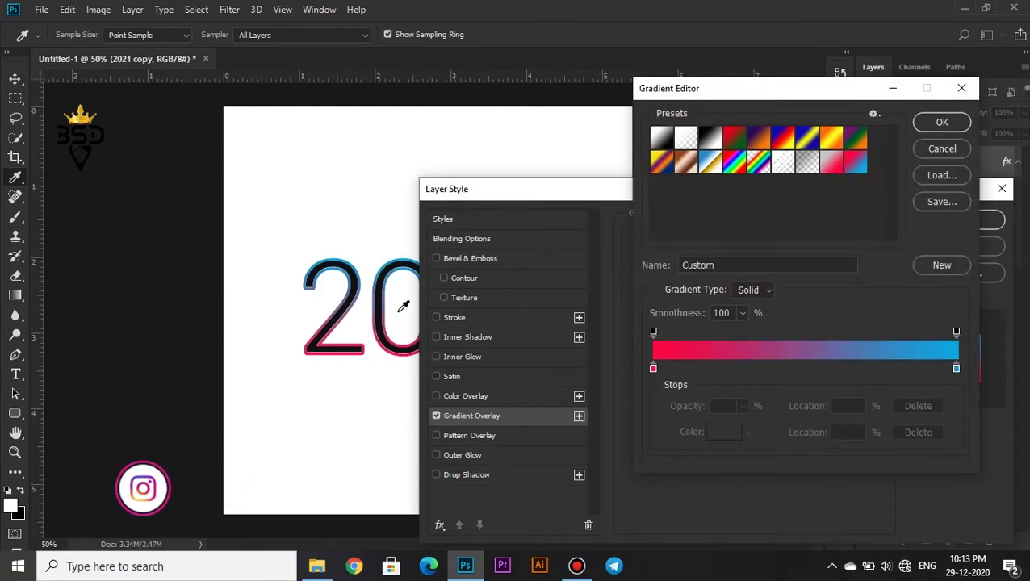
click(938, 123)
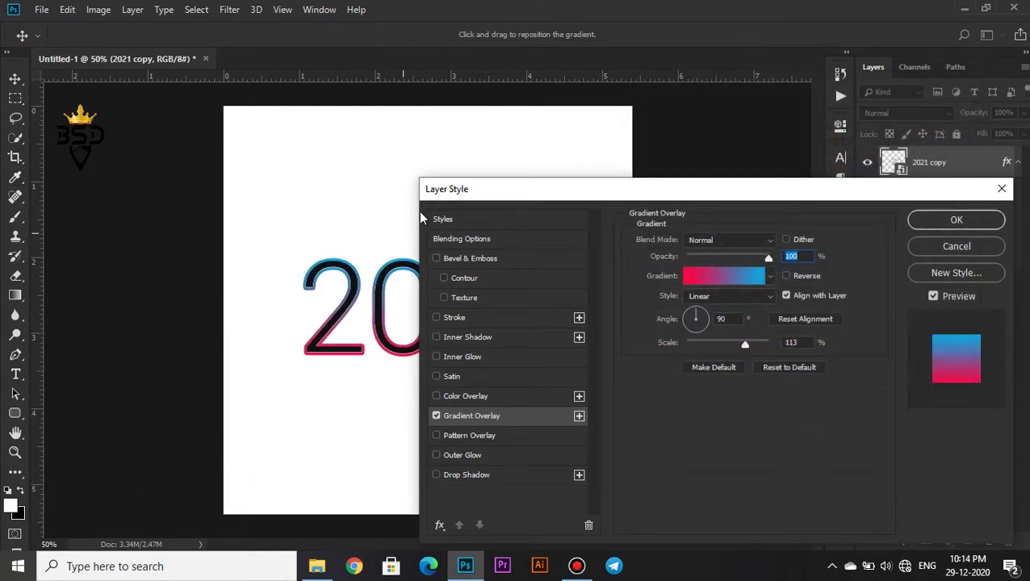
drag(461, 194, 565, 214)
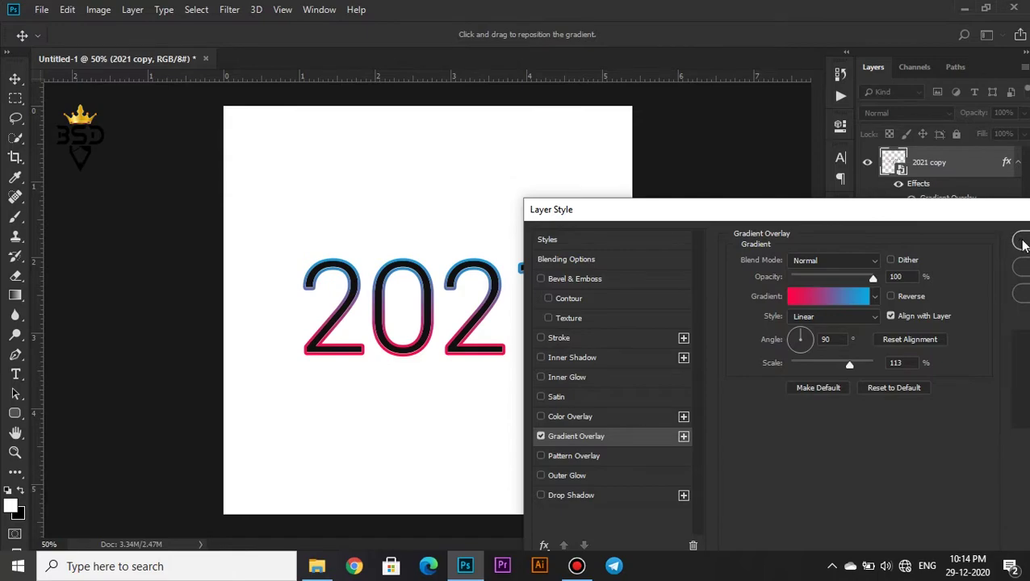
click(1021, 243)
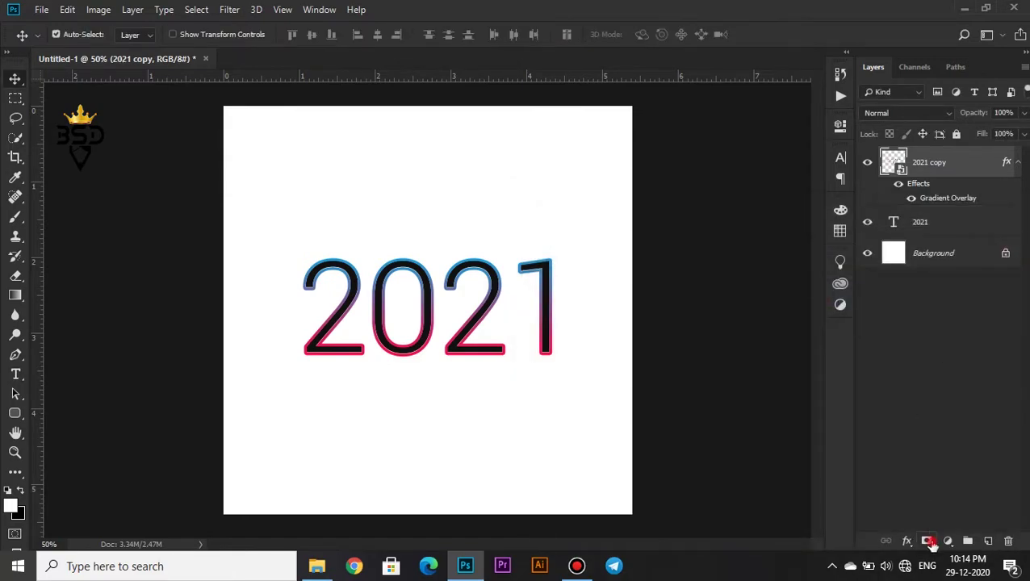
- Add a layer mask to the 2021 copy layer and place a horizontal guide across the lower part of the digits
click(928, 541)
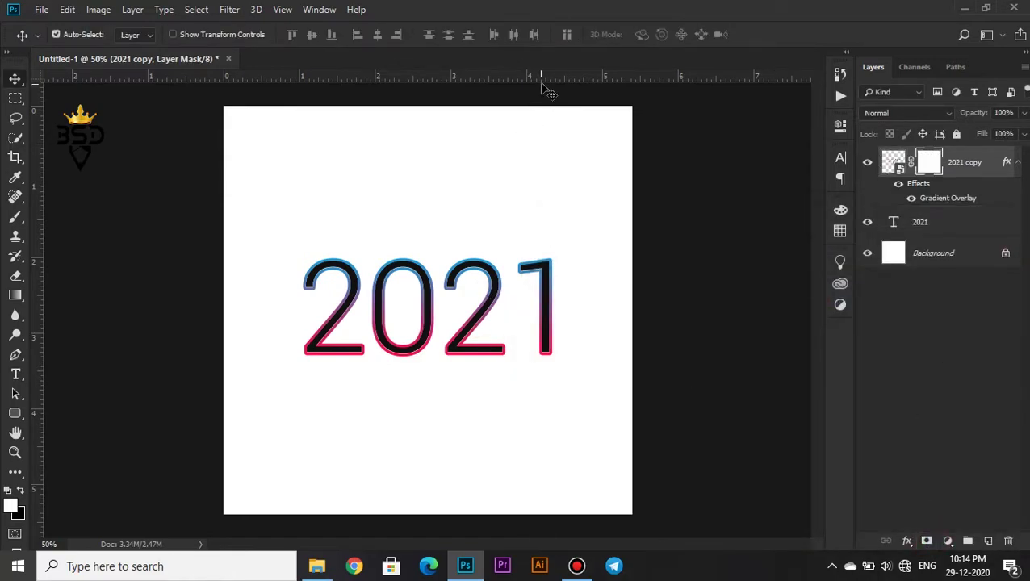
drag(544, 83, 512, 337)
key(ctrl+equal)
key(ctrl+equal)
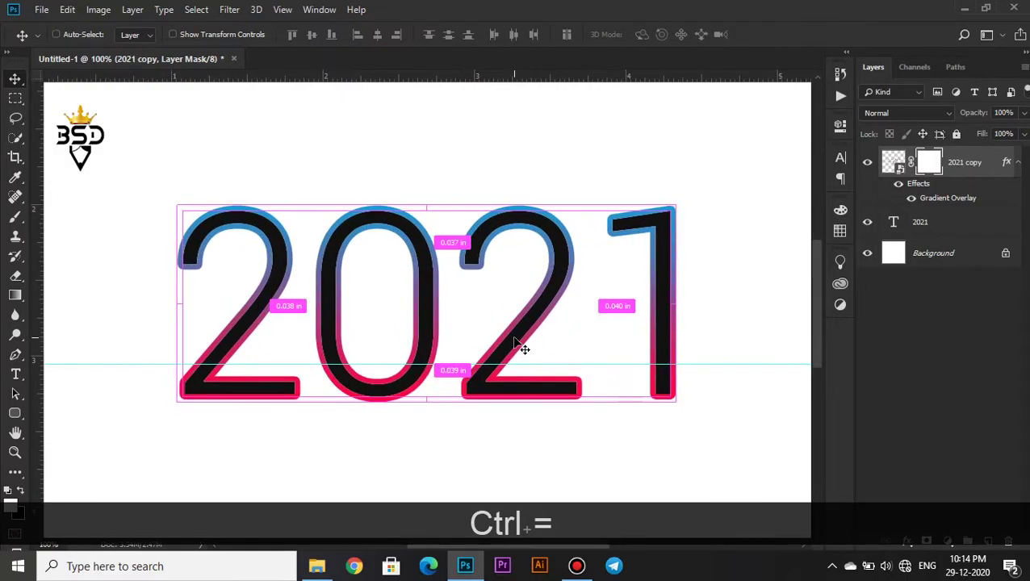
- Mask out the outline below the guide on the first 2, the left half of the 0, the second 2 and the 1
click(15, 97)
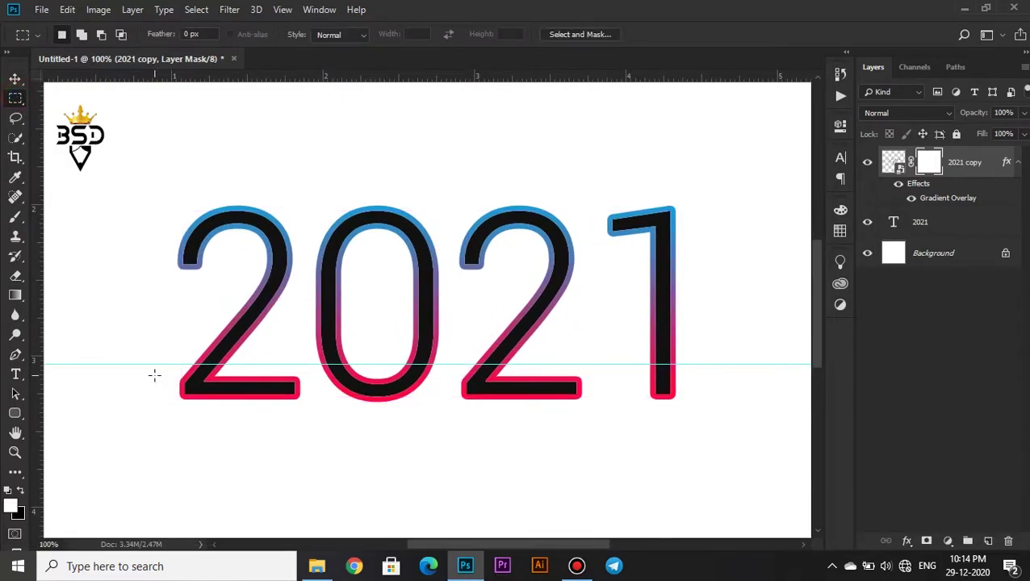
drag(163, 364, 378, 433)
key(Delete)
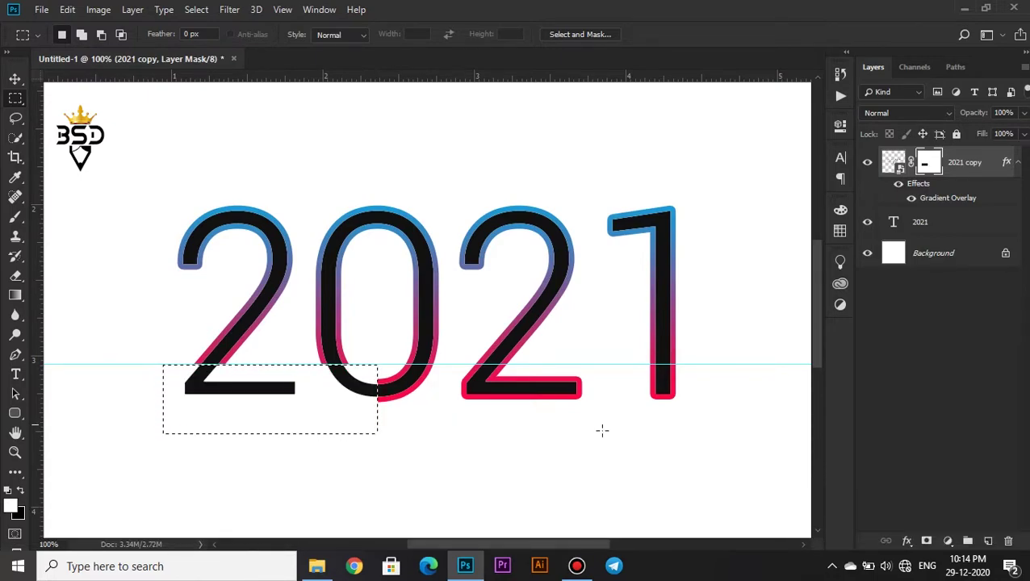
drag(733, 438, 449, 364)
key(Delete)
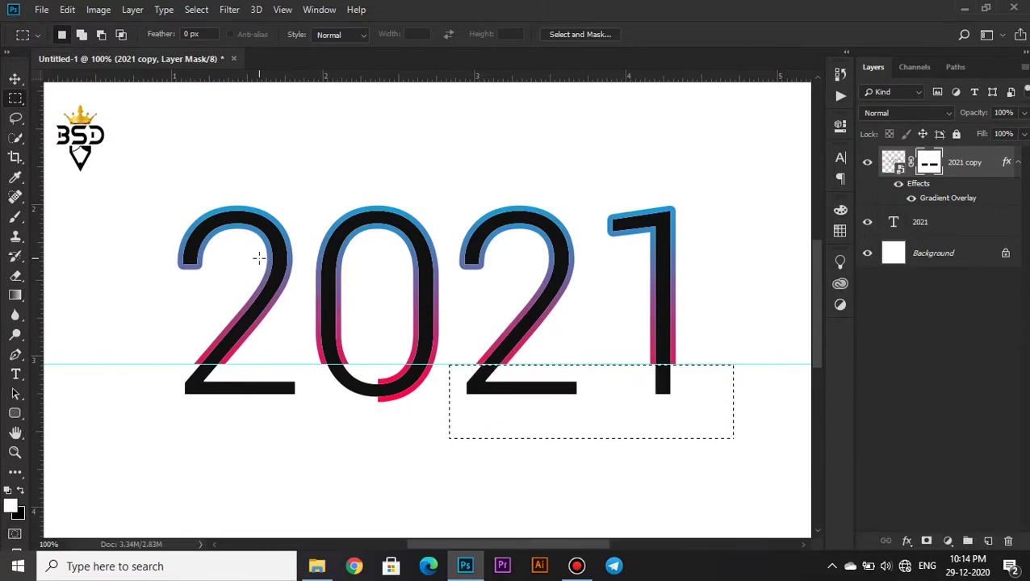
- Mask out the outline around the upper-left part of the first 2 and the upper-right part of the 0
drag(156, 178, 238, 289)
key(Delete)
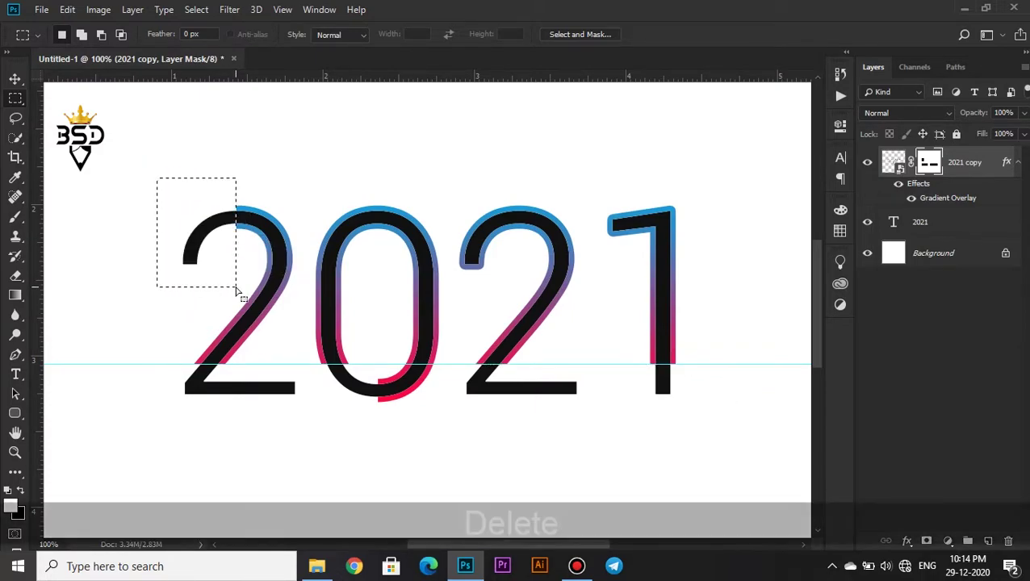
drag(377, 193, 444, 267)
key(Delete)
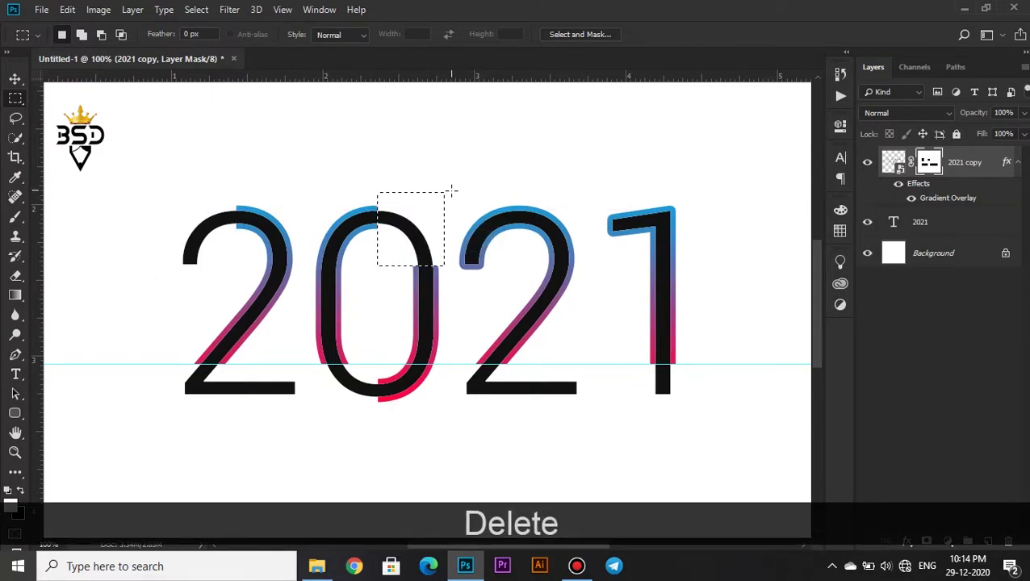
- Mask out the upper-left outline of the second 2 and the 1, clear the selection and hide the guide
drag(450, 193, 520, 276)
key(Delete)
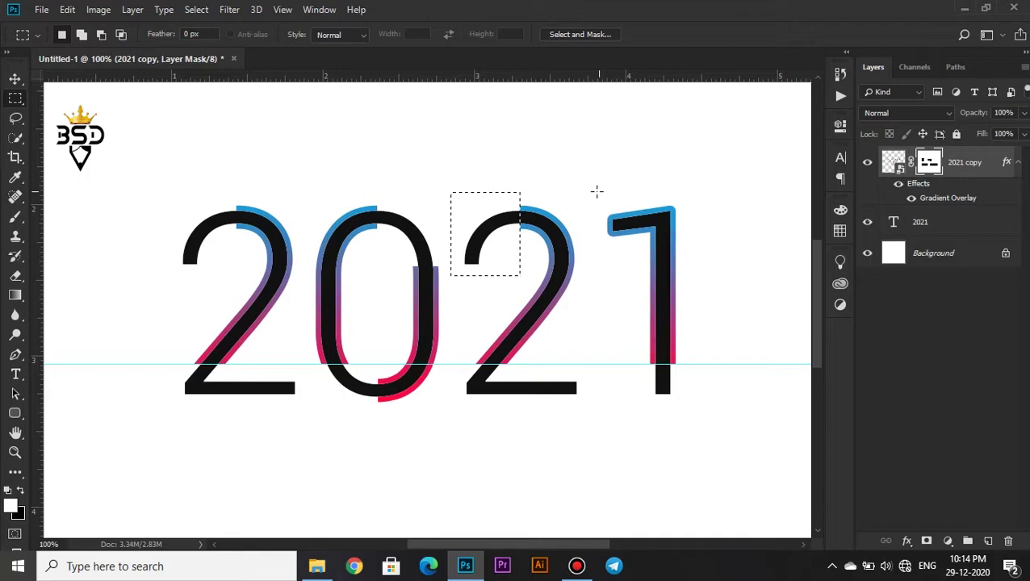
drag(597, 191, 638, 256)
key(Delete)
key(ctrl+d)
key(v)
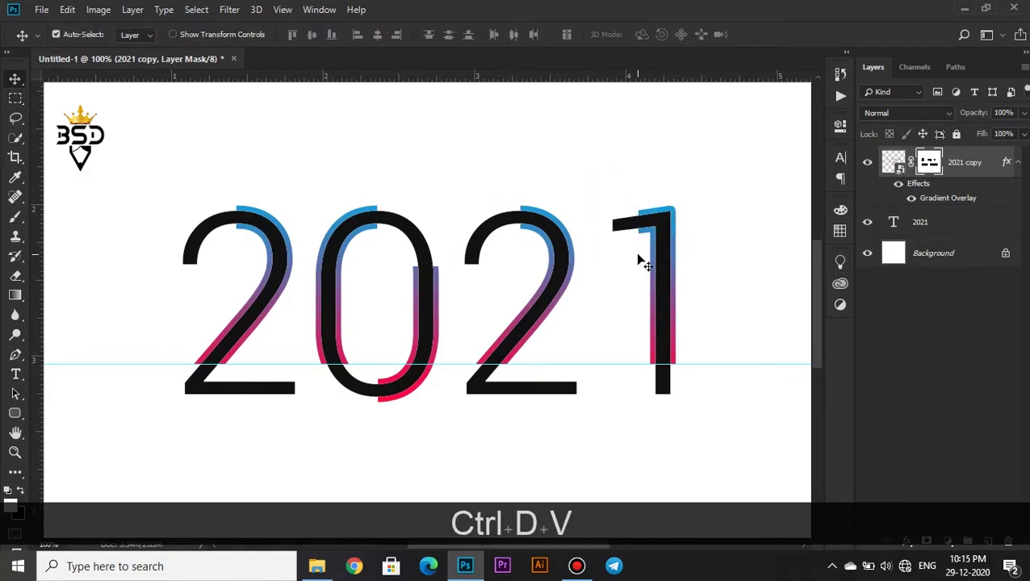
key(ctrl+h)
key(ctrl+minus)
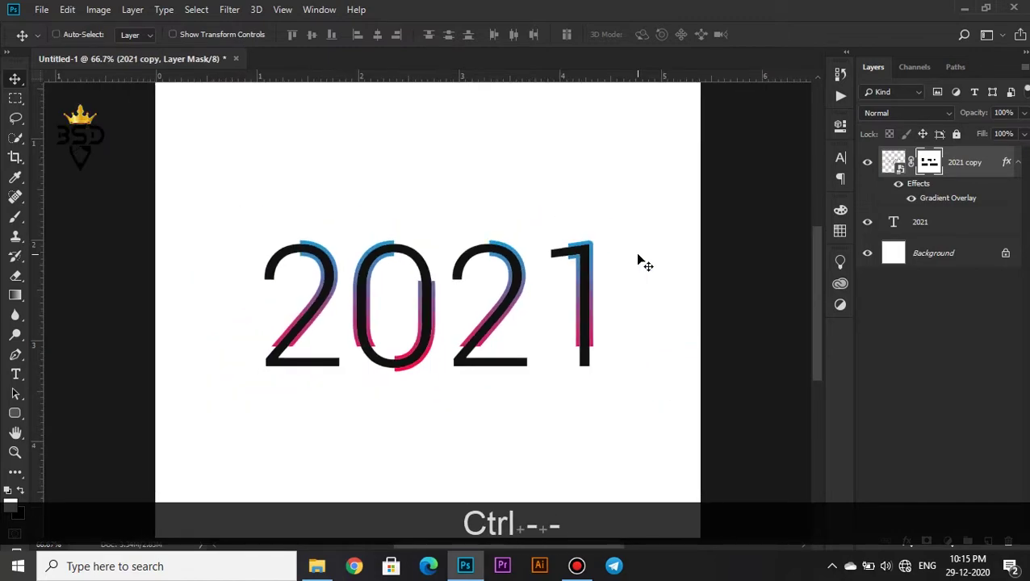
key(ctrl+minus)
key(ctrl+minus)
key(ctrl+equal)
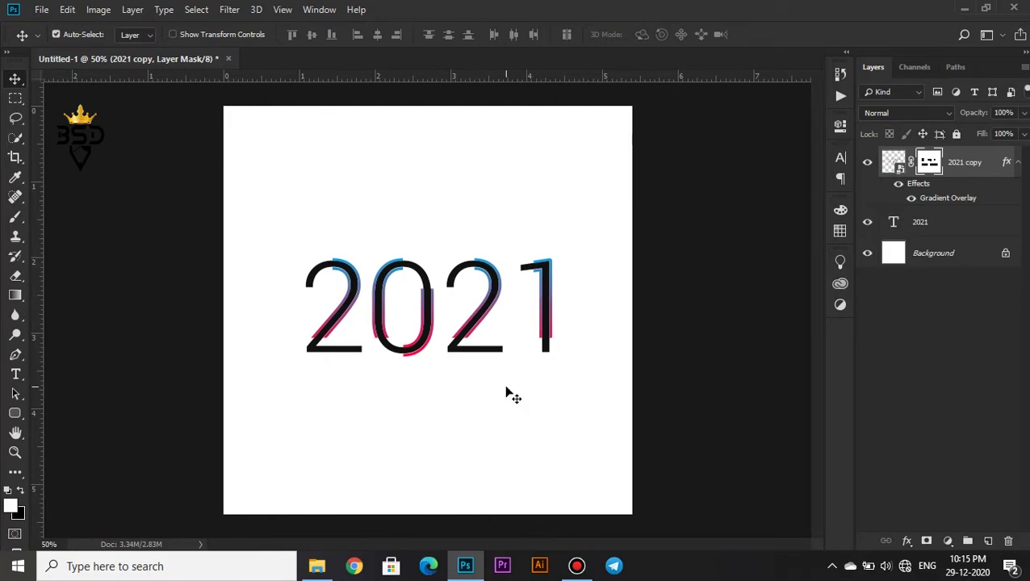
- Add a new text line reading "HAPPY NEW YEAR" centred beneath the 2021 digits
key(t)
click(419, 382)
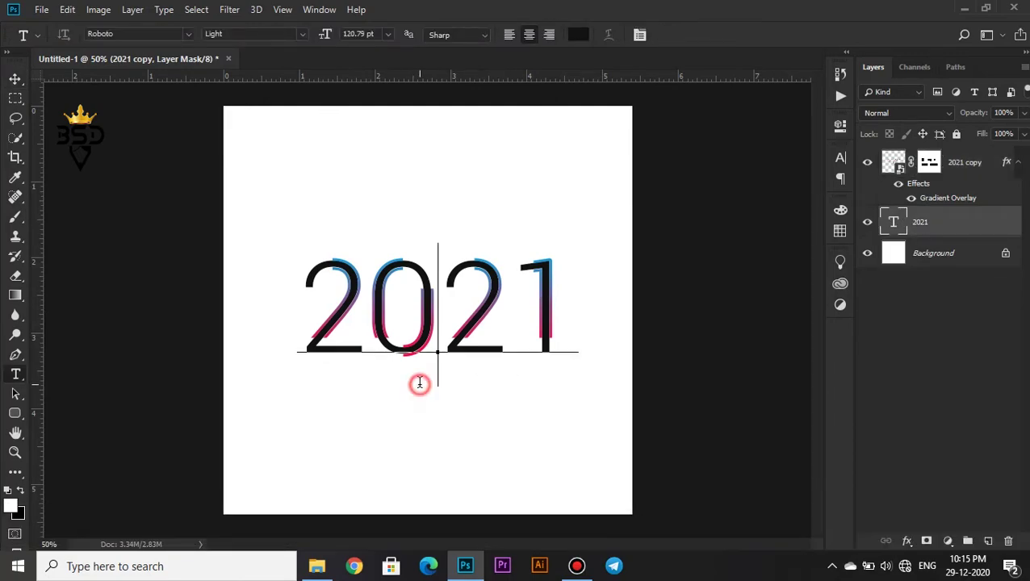
click(696, 33)
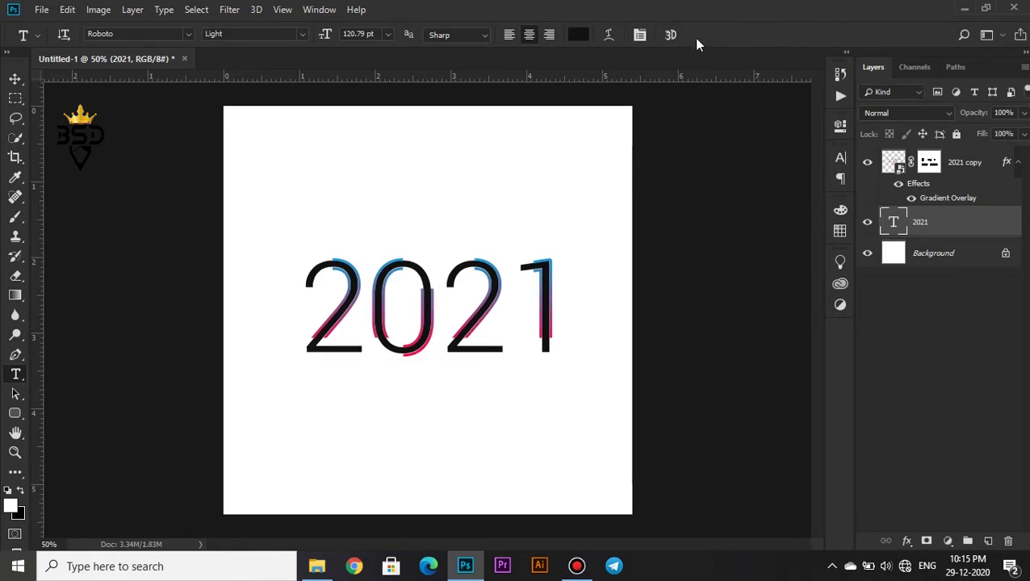
click(427, 431)
text(HAPP)
text(Y NEW )
text(YEAR)
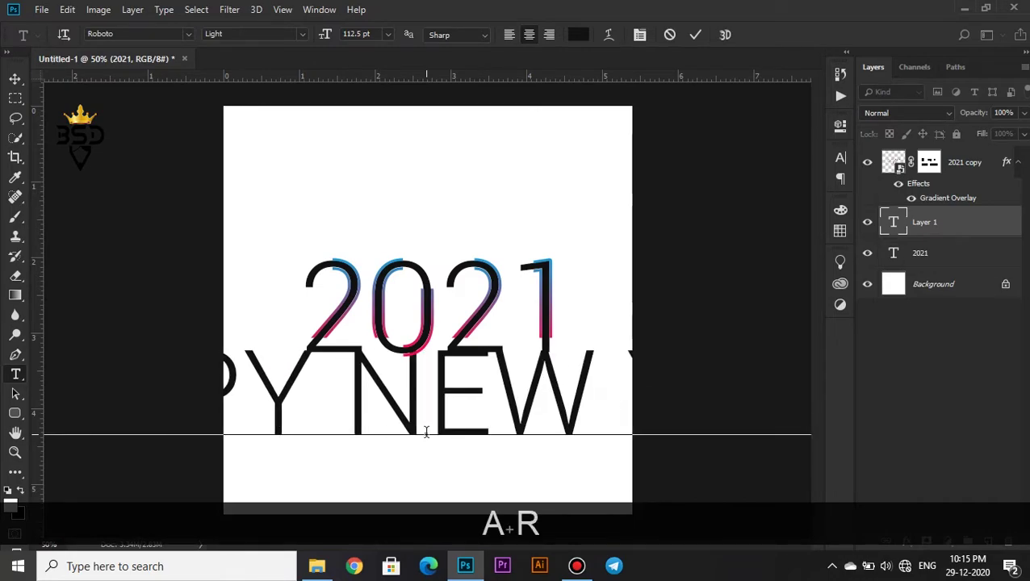
- Format the whole HAPPY NEW YEAR caption as 14.5 pt faux bold with 580 tracking, and commit the text
key(ctrl+a)
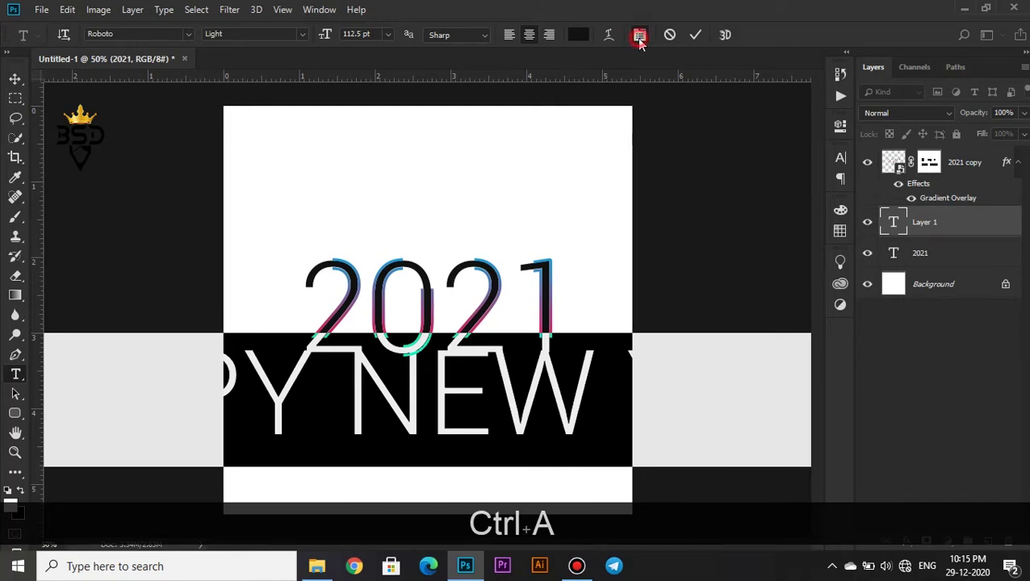
click(639, 37)
drag(672, 200, 598, 215)
mouse_move(753, 212)
mouse_down()
mouse_move(771, 214)
mouse_move(758, 209)
mouse_move(741, 225)
mouse_up()
click(677, 272)
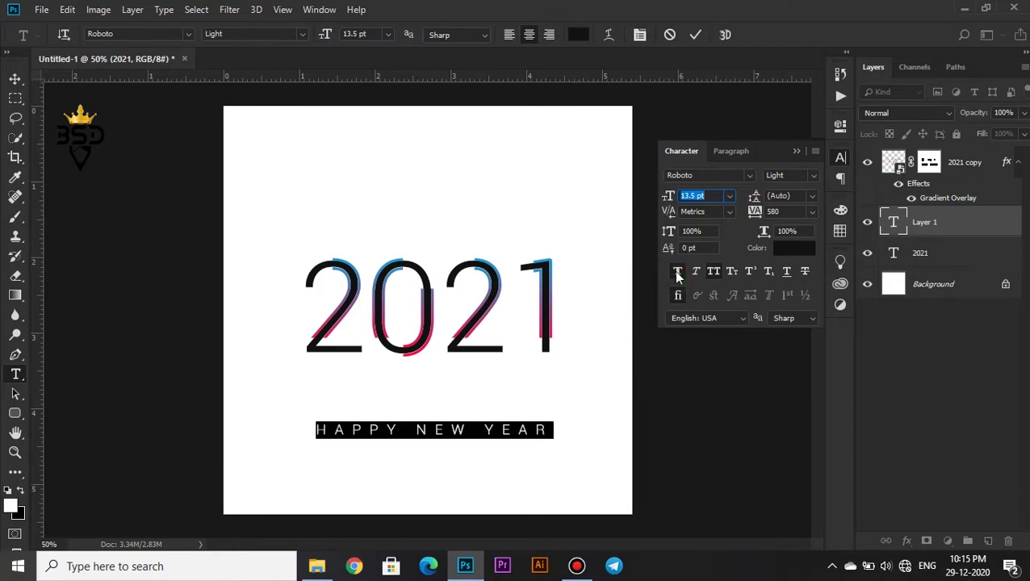
drag(668, 201, 670, 201)
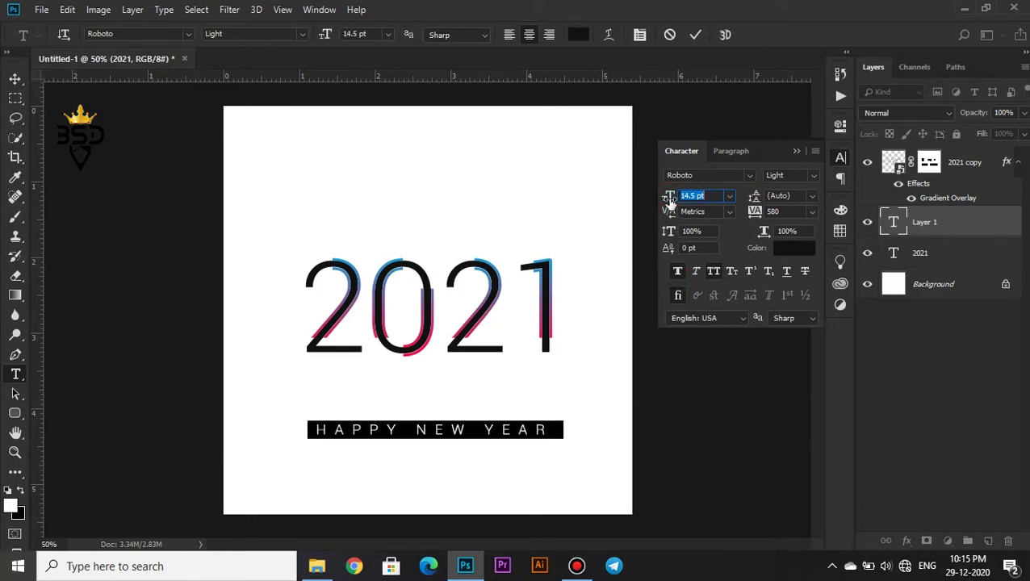
click(694, 34)
- Move the HAPPY NEW YEAR caption up to sit just beneath the 2021 digits
key(v)
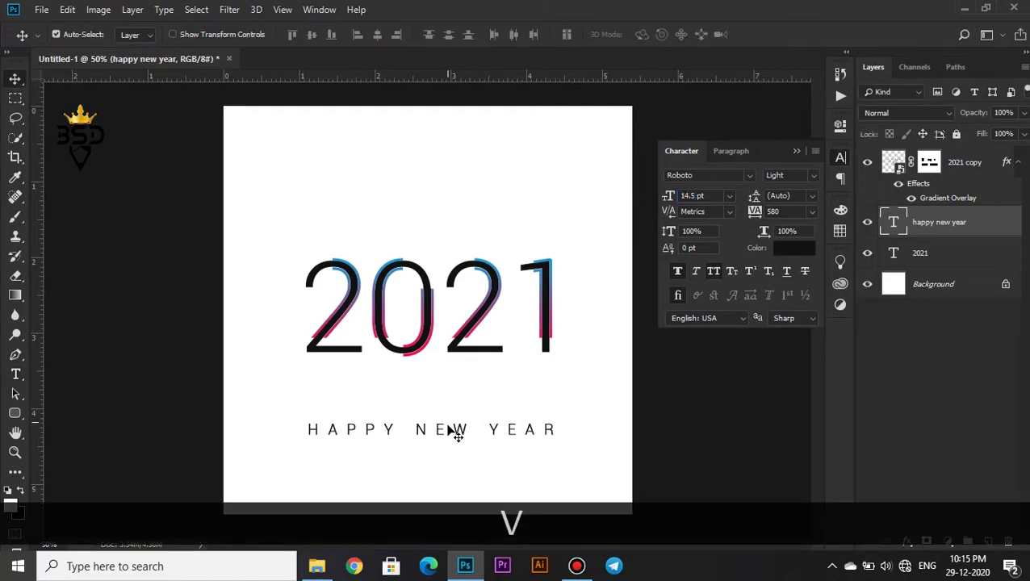
drag(456, 432, 455, 387)
key(Up)
key(Up)
key(Up)
key(Up)
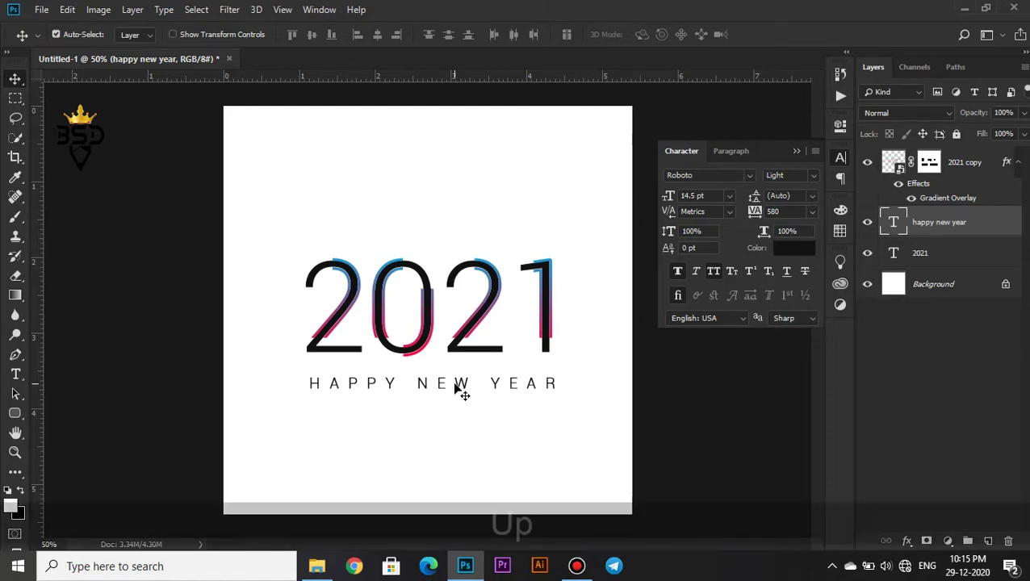
- Run the Shadow Right action from the Laconic Long Shadow set on the 2021 text layer
click(917, 256)
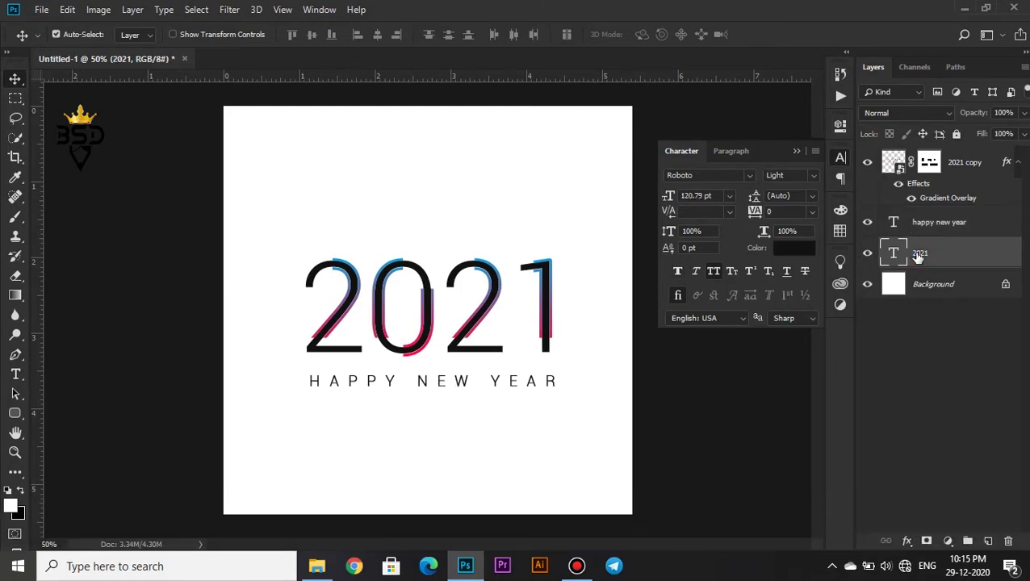
click(841, 97)
click(765, 120)
click(732, 325)
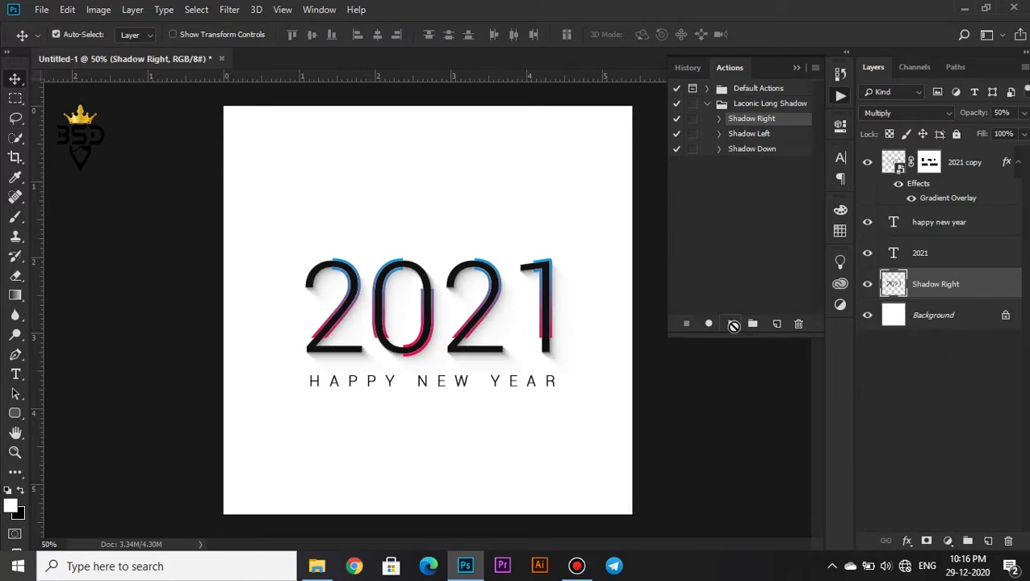
- Raise the opacity of the 2021 digits' shadow layer to 100%
key(ctrl+equal)
key(ctrl+equal)
drag(966, 115, 1023, 113)
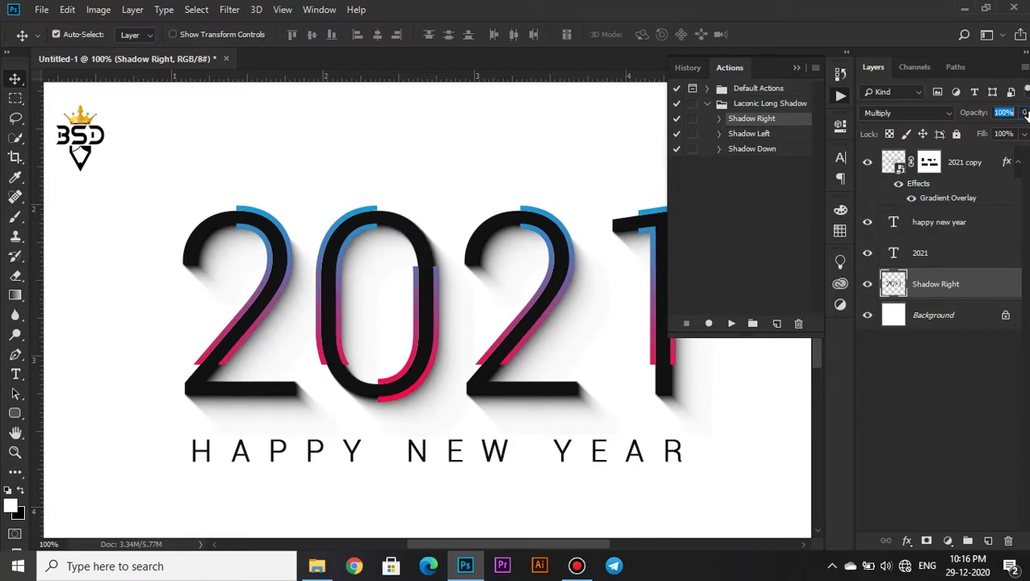
click(796, 69)
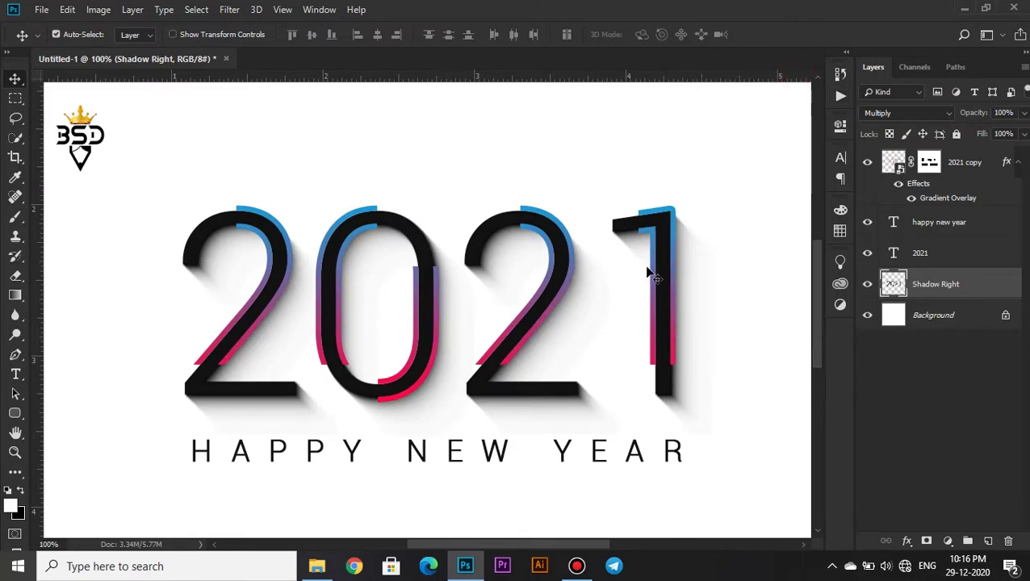
- Run the Shadow Right action on the happy new year text layer
click(944, 227)
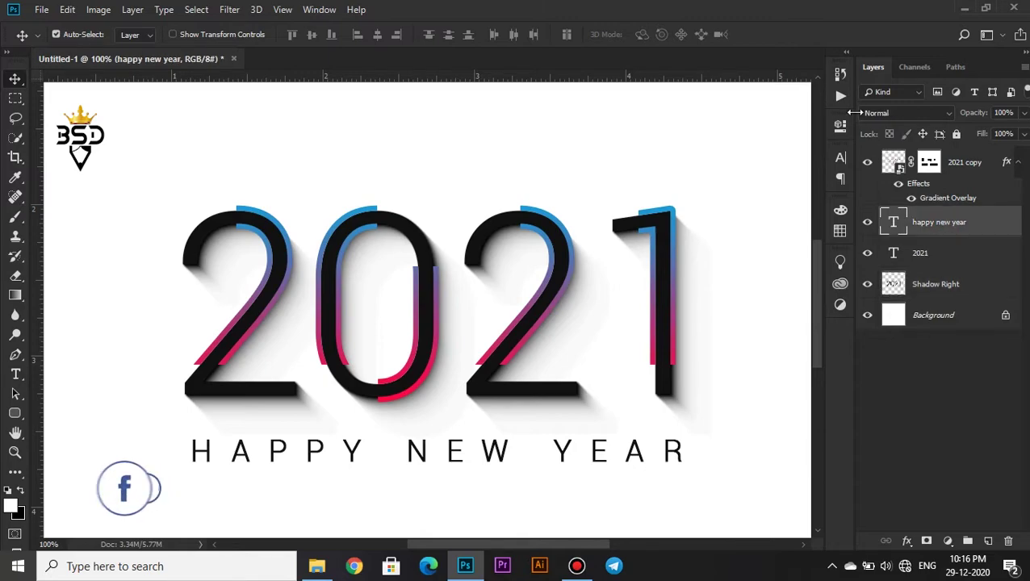
click(840, 97)
click(732, 324)
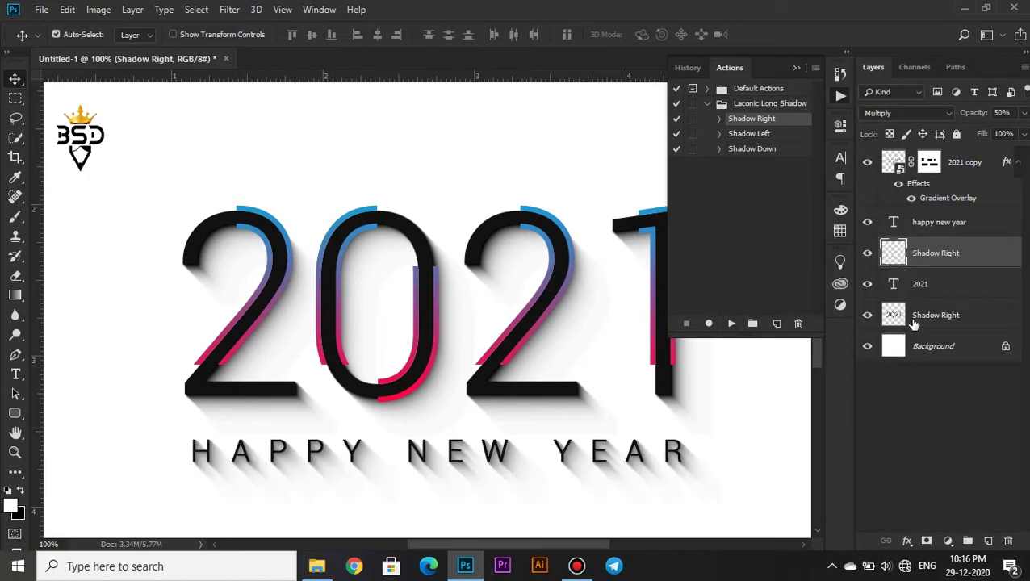
- Set the opacity of the caption's shadow layer to 58%
key(ctrl+minus)
key(ctrl+minus)
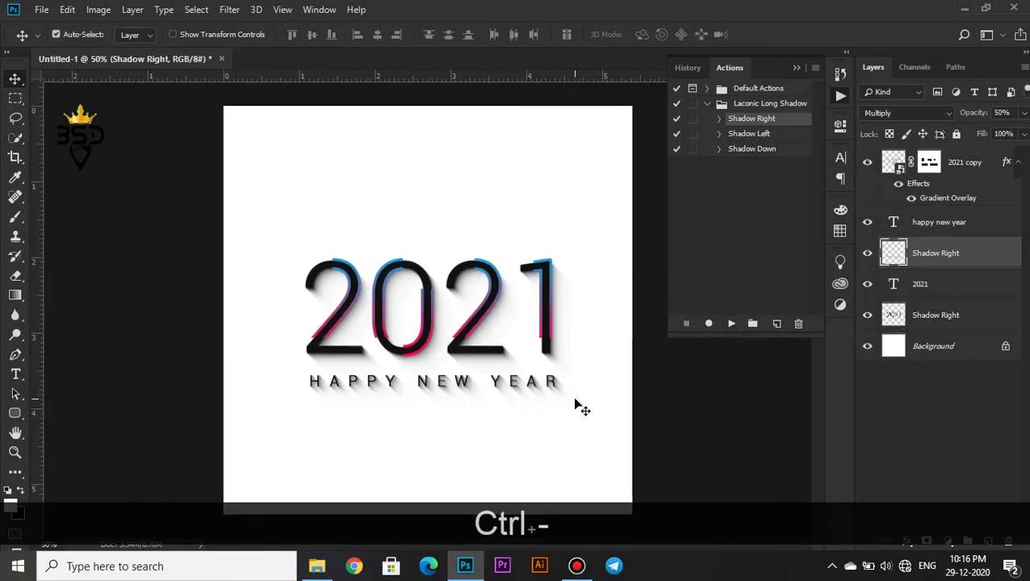
drag(977, 116, 981, 118)
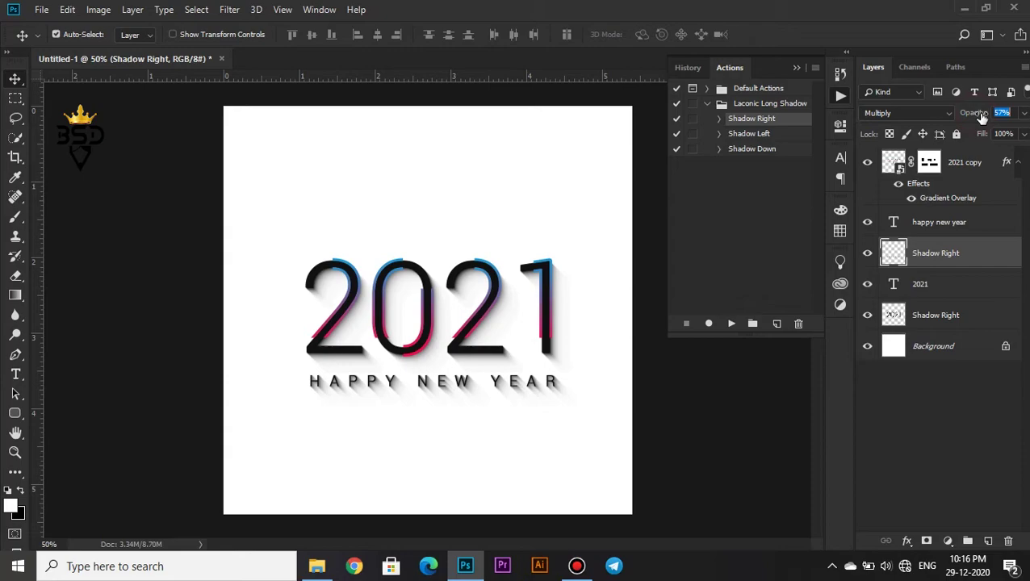
key(Return)
click(796, 69)
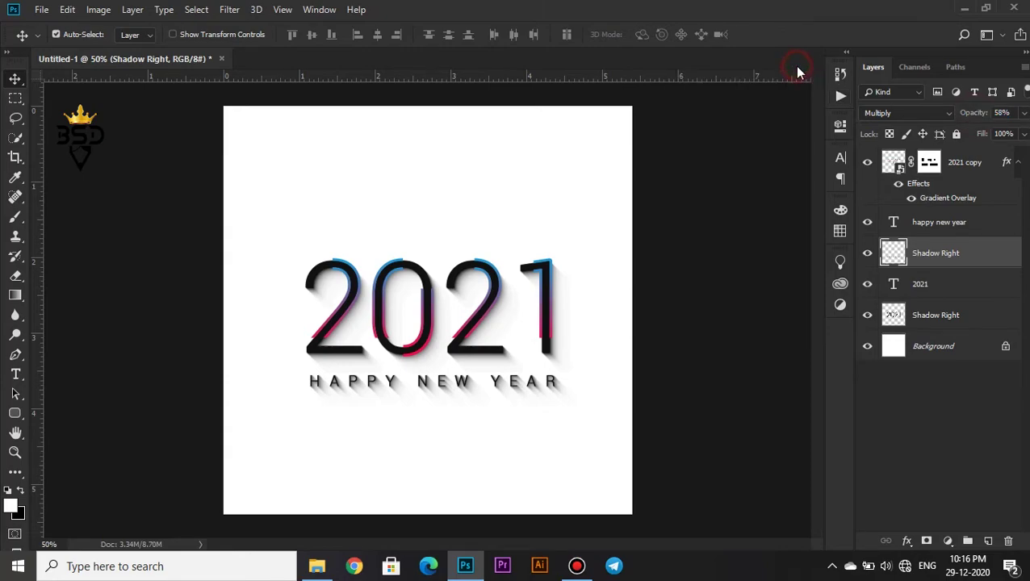
- Place the clock image from the file folder into the document and enlarge it until its outer ring extends past the canvas edges
click(316, 566)
click(183, 205)
drag(182, 204, 466, 390)
key(ctrl+minus)
key(ctrl+minus)
drag(530, 209, 590, 164)
key(Return)
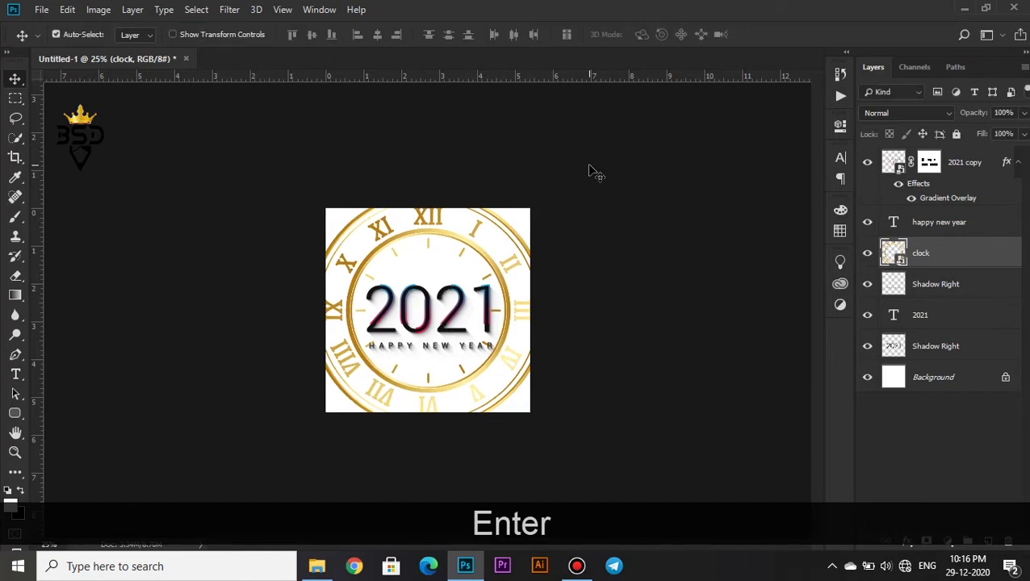
- Add a Color Overlay to the clock layer at 100% opacity, using the near-black sampled from the 2021 digits
key(ctrl+=)
key(ctrl+=)
key(ctrl)
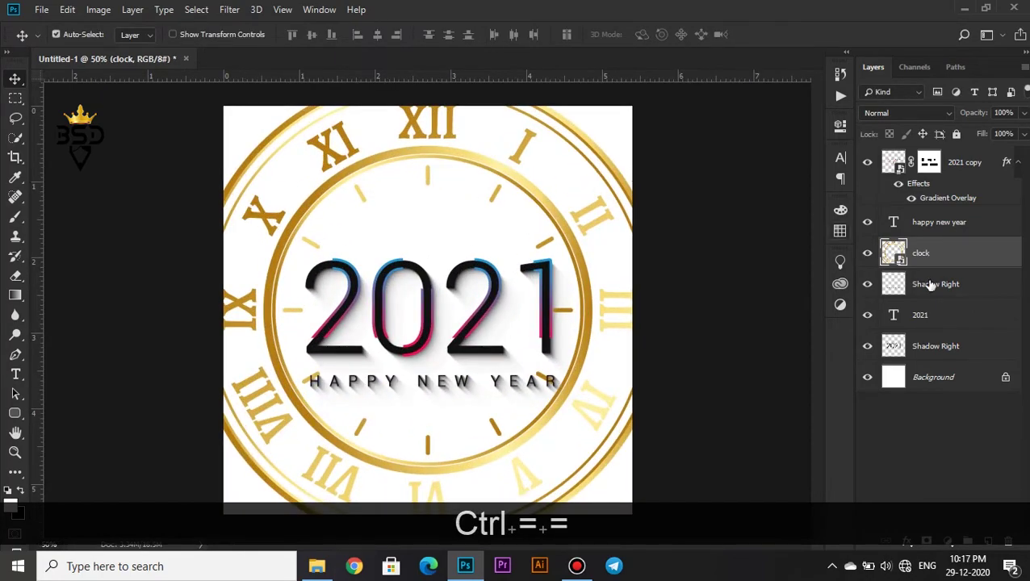
click(907, 540)
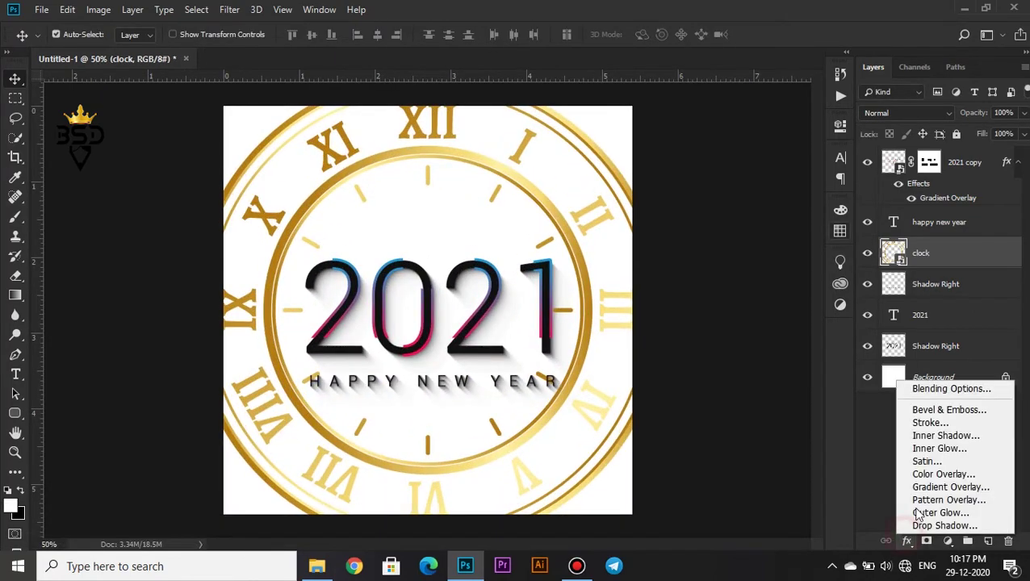
click(940, 474)
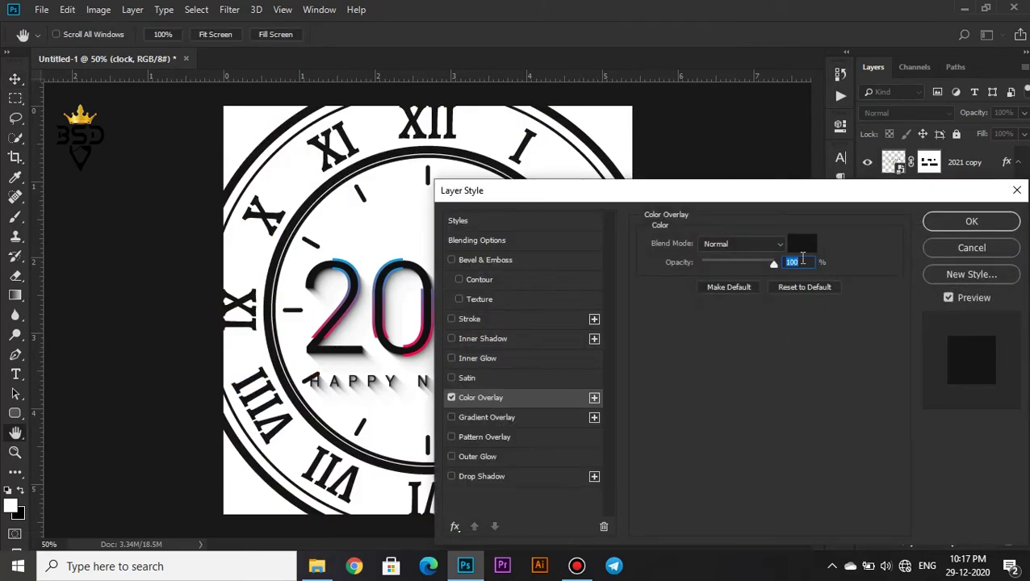
click(802, 243)
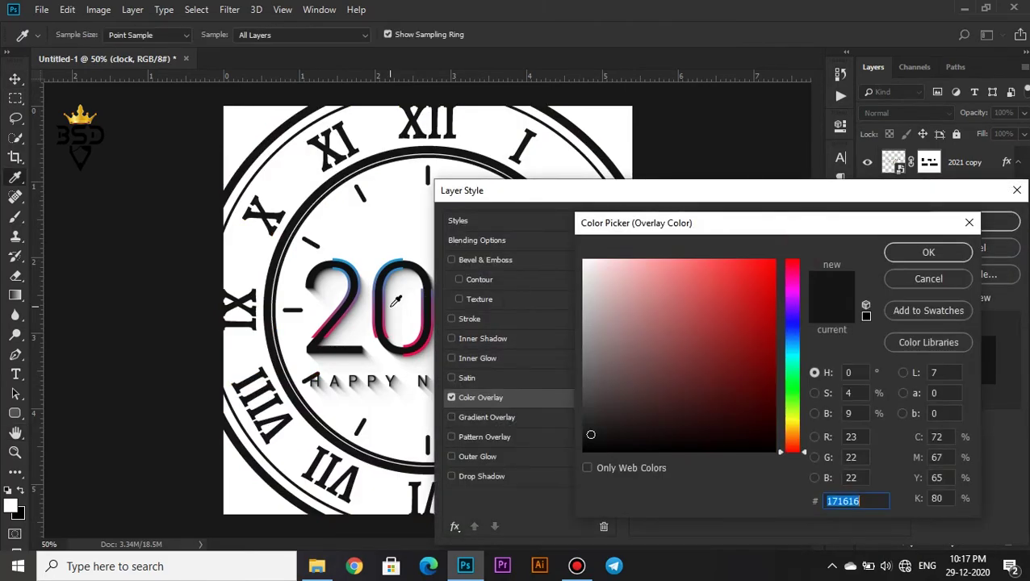
click(309, 348)
click(902, 253)
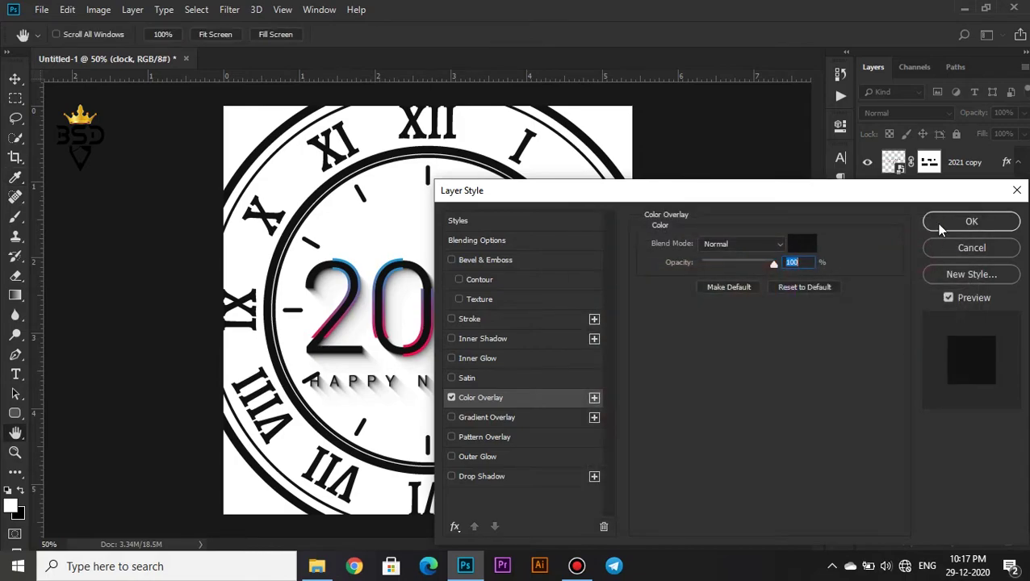
click(936, 223)
- Move the clock layer directly above the Background and lower its opacity to about 13%
key(v)
drag(928, 257, 937, 386)
drag(976, 113, 913, 121)
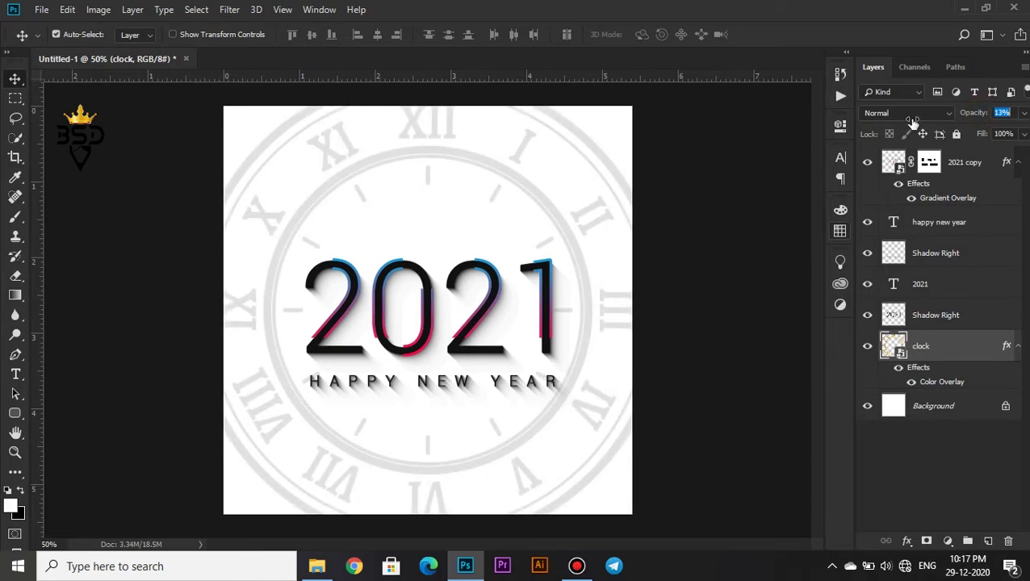
- Select all layers from the 2021 shadow up to the gradient outline and nudge them slightly upward over the clock
click(932, 324)
shift+click(970, 164)
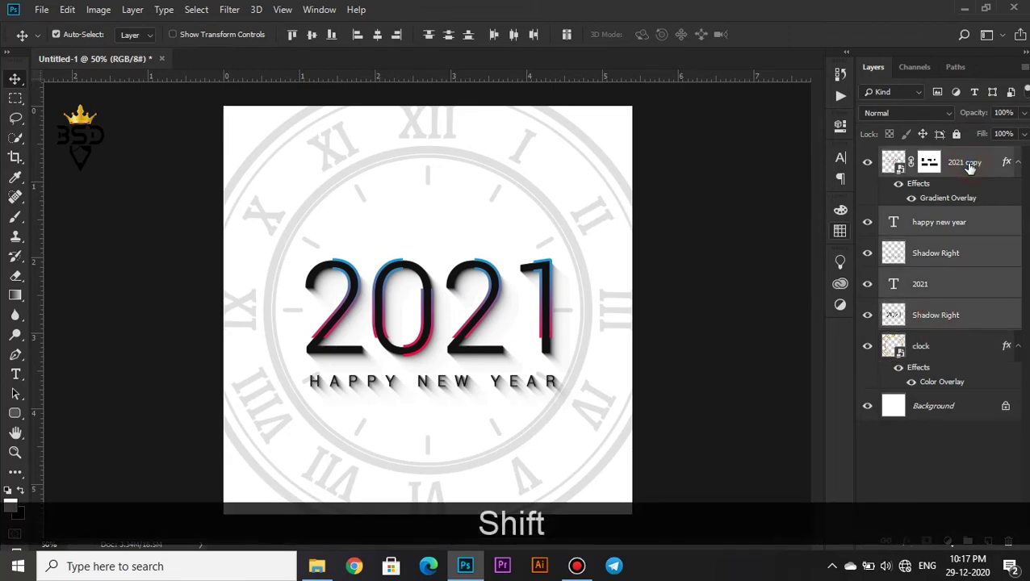
key(Up)
key(Up)
key(Up)
key(Up)
key(Up)
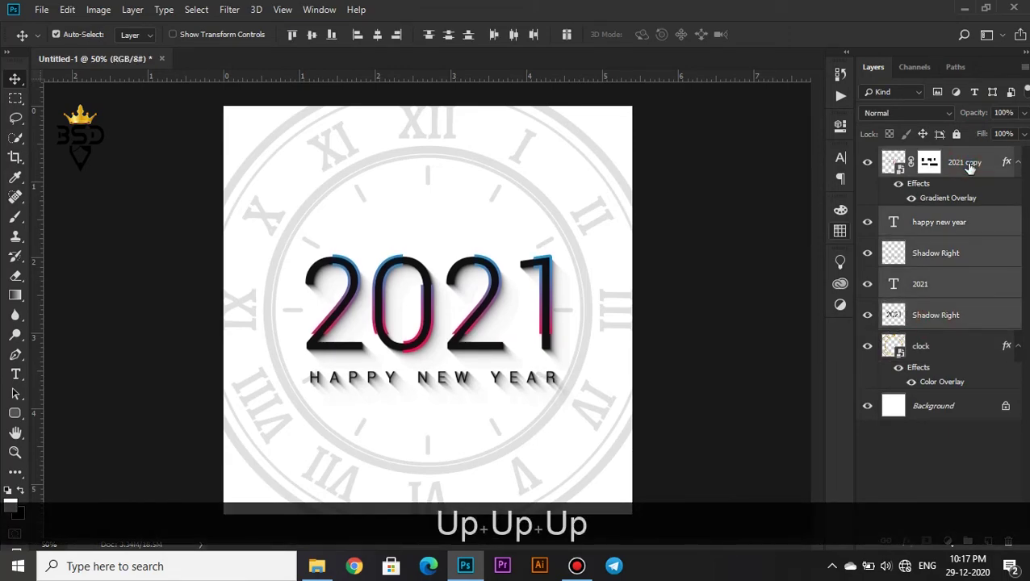
key(Up)
key(Up)
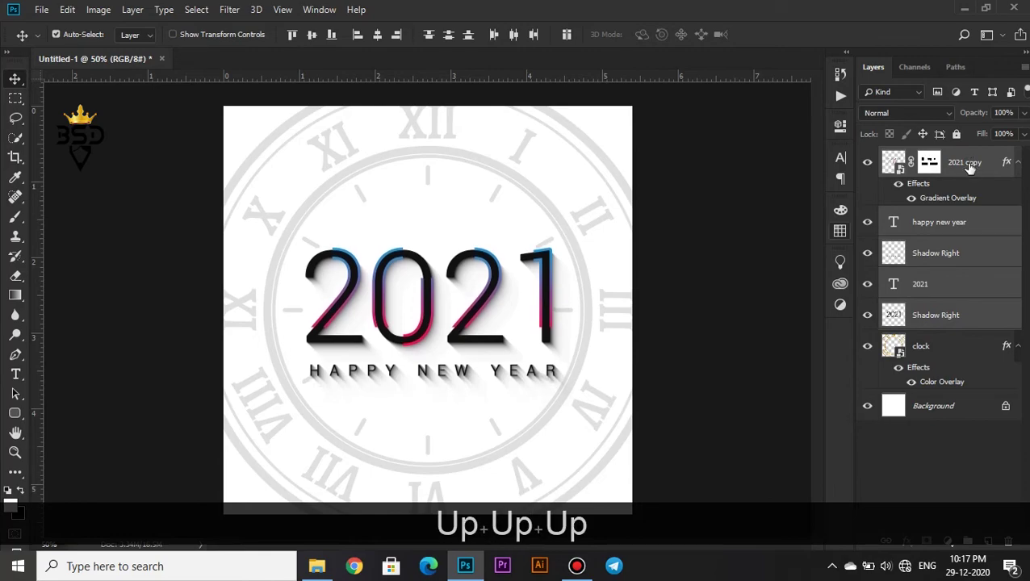
key(ctrl+minus)
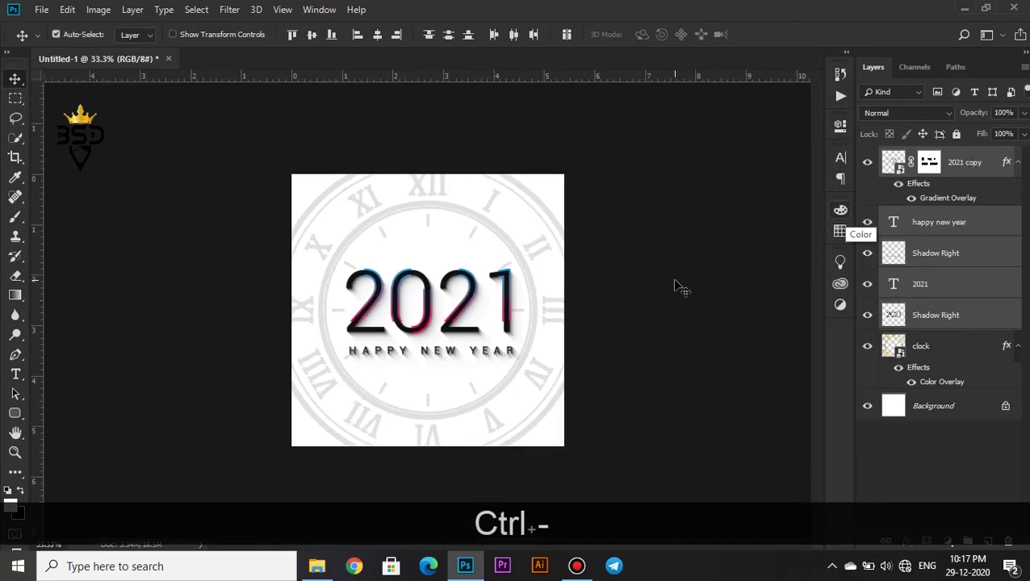
key(z)
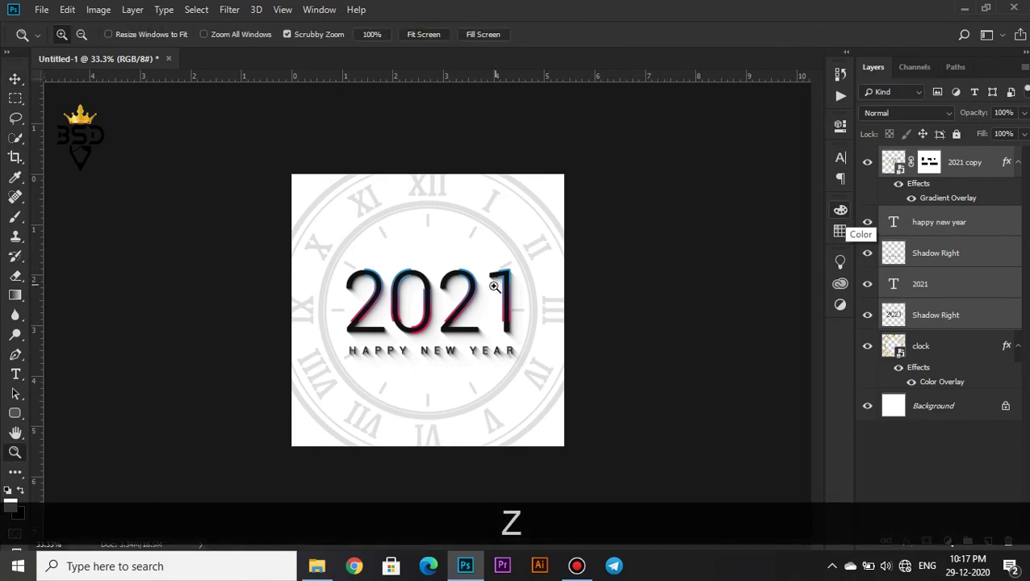
right_click(494, 286)
click(516, 295)
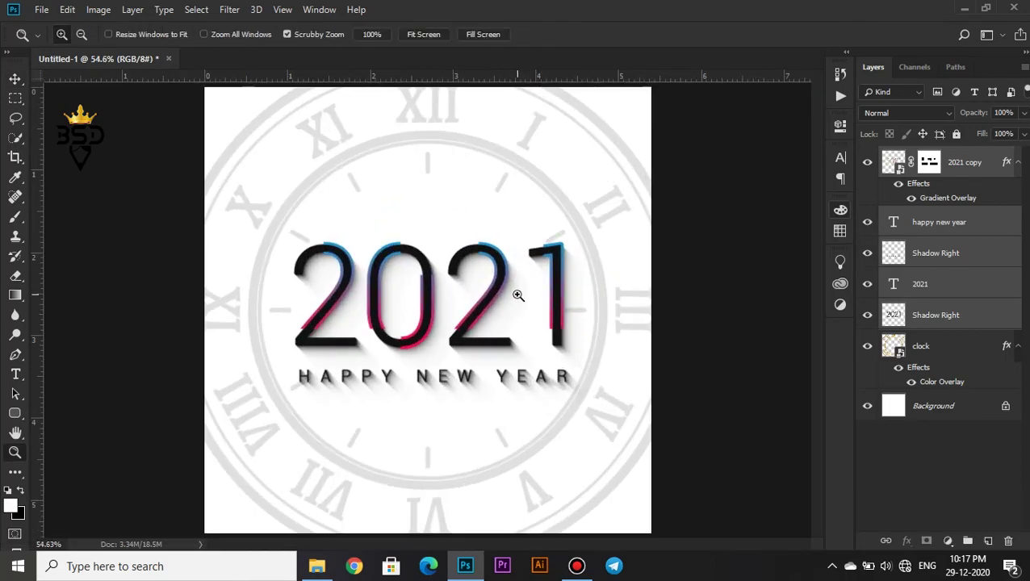
key(v)
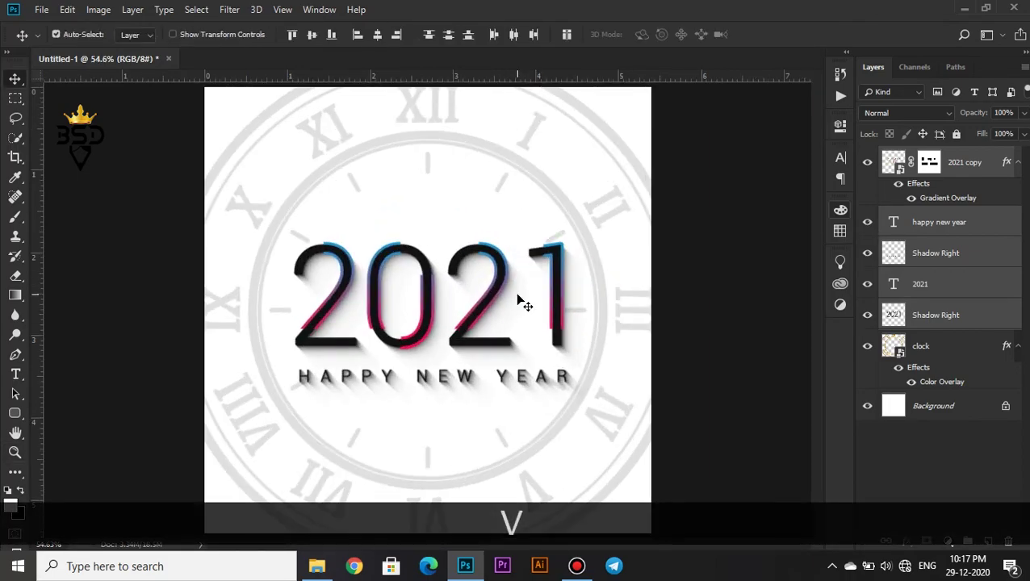